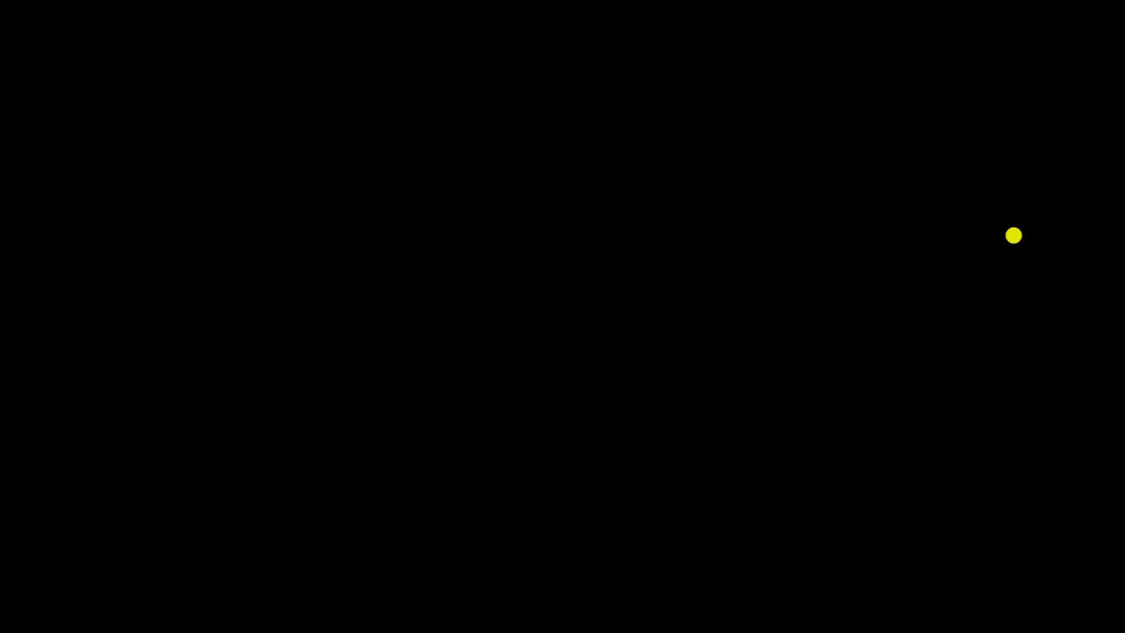
- Present word processing.pdf full screen at its 'What is Word Processing' title page
key(Escape)
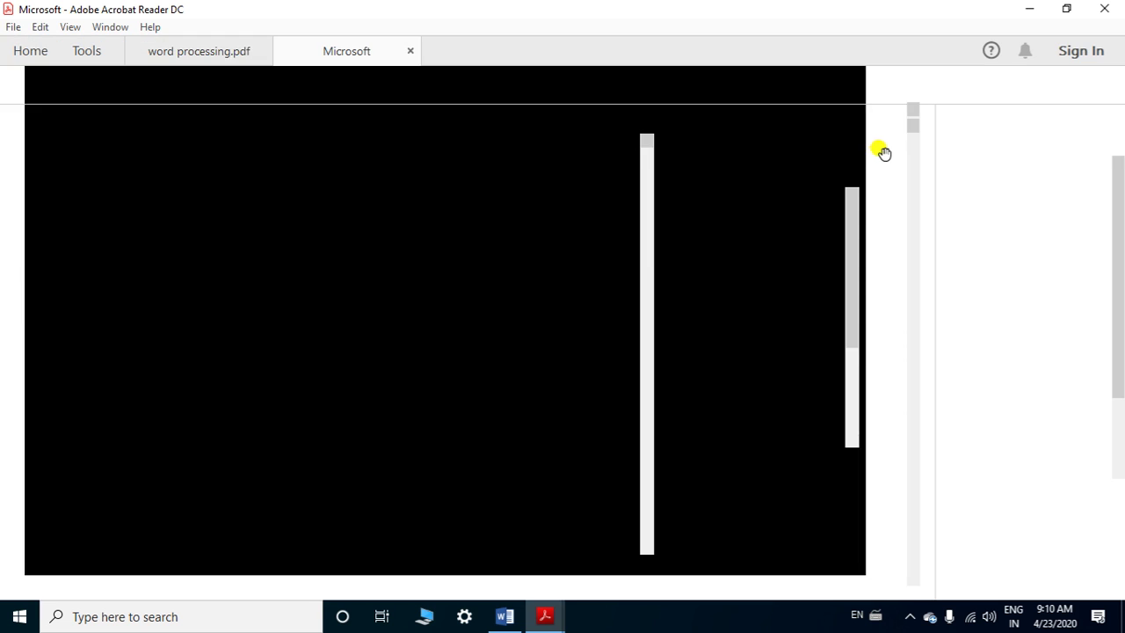
click(165, 51)
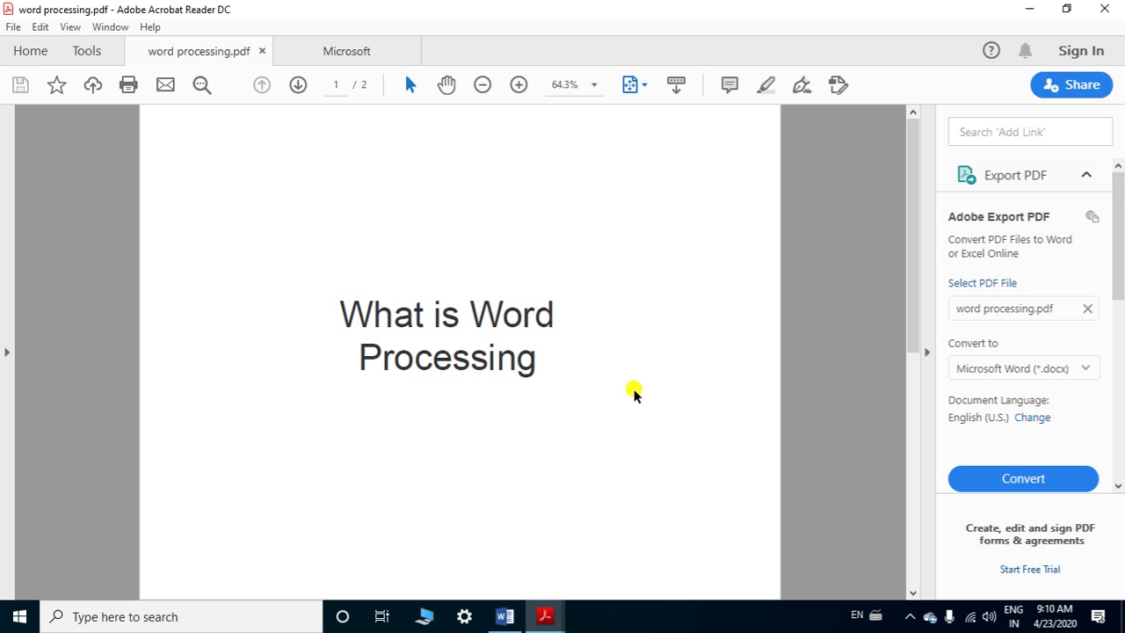
key(ctrl+l)
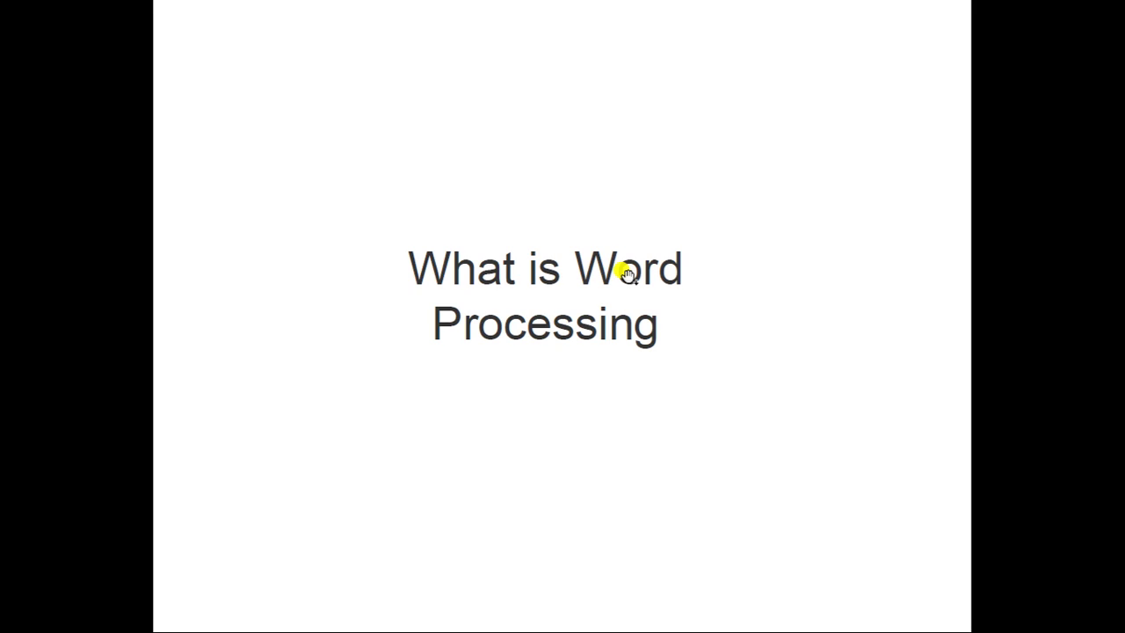
- Advance the presentation to the page of two Hindi paragraphs on word processors
click(623, 286)
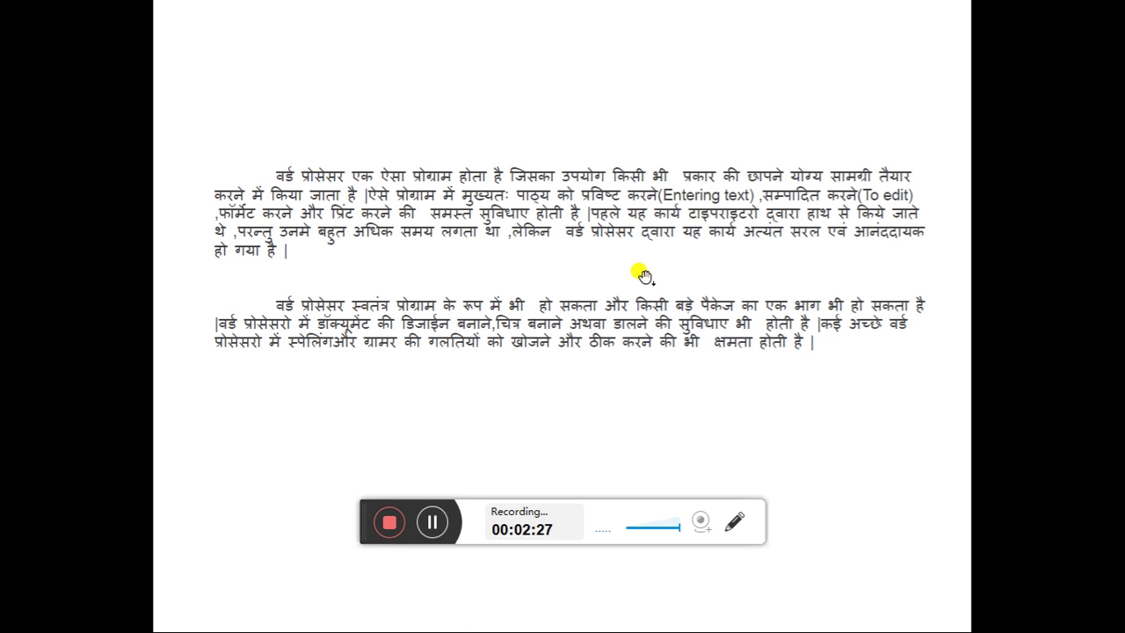
- Leave the full-screen presentation and show the Windows desktop, keeping Reader running
key(super+d)
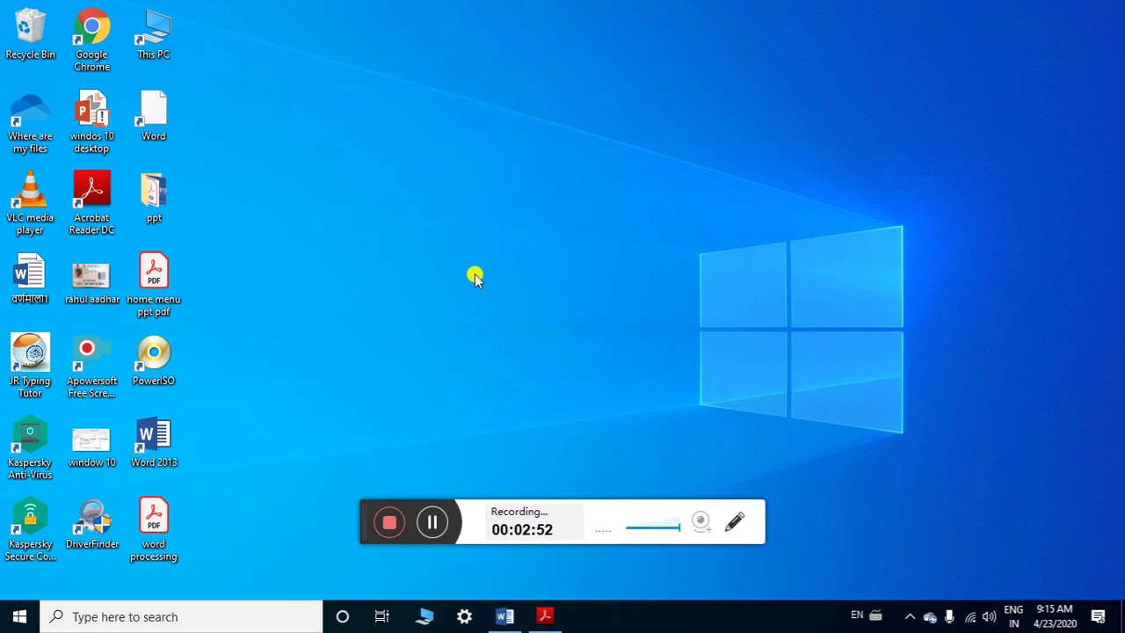
- Launch Word 2013 from its desktop shortcut, maximize its start screen, then minimize it
double_click(164, 457)
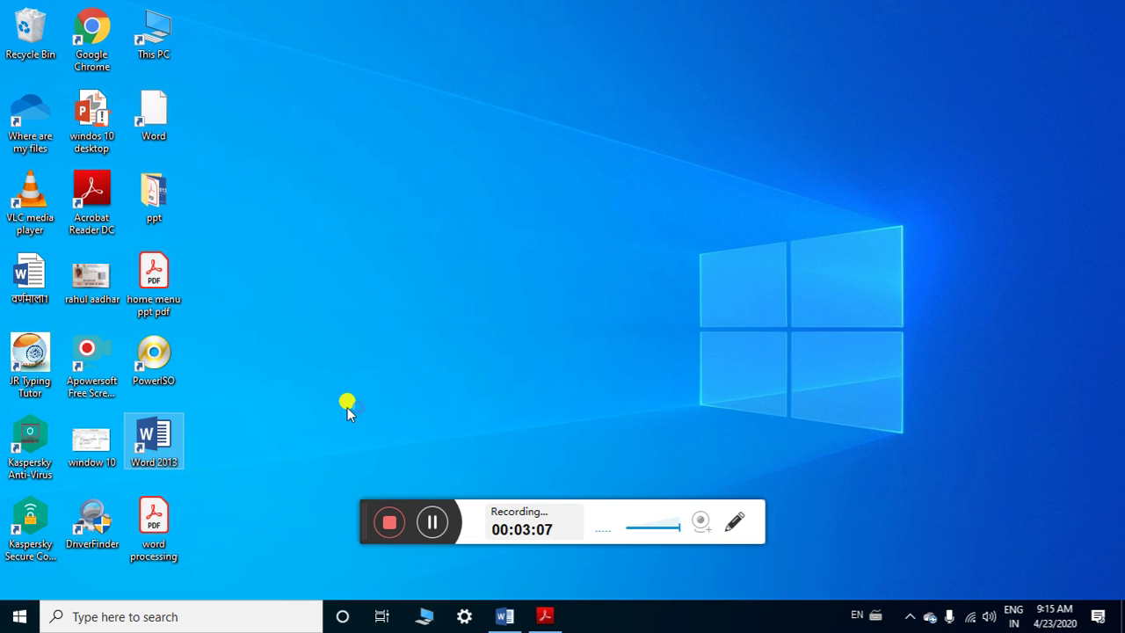
double_click(165, 444)
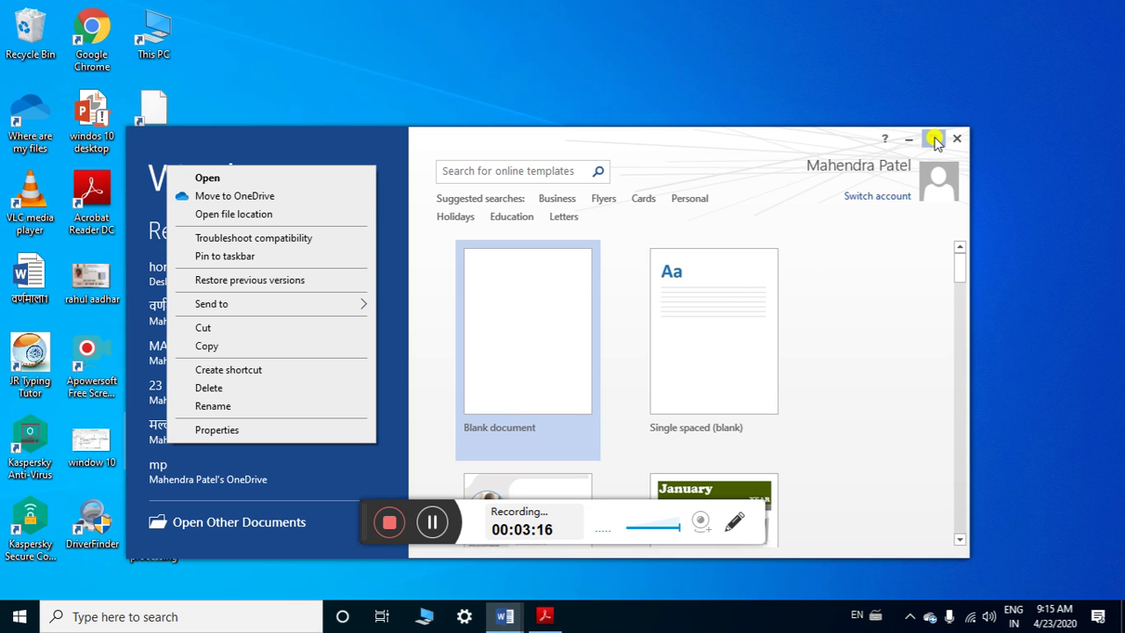
click(933, 138)
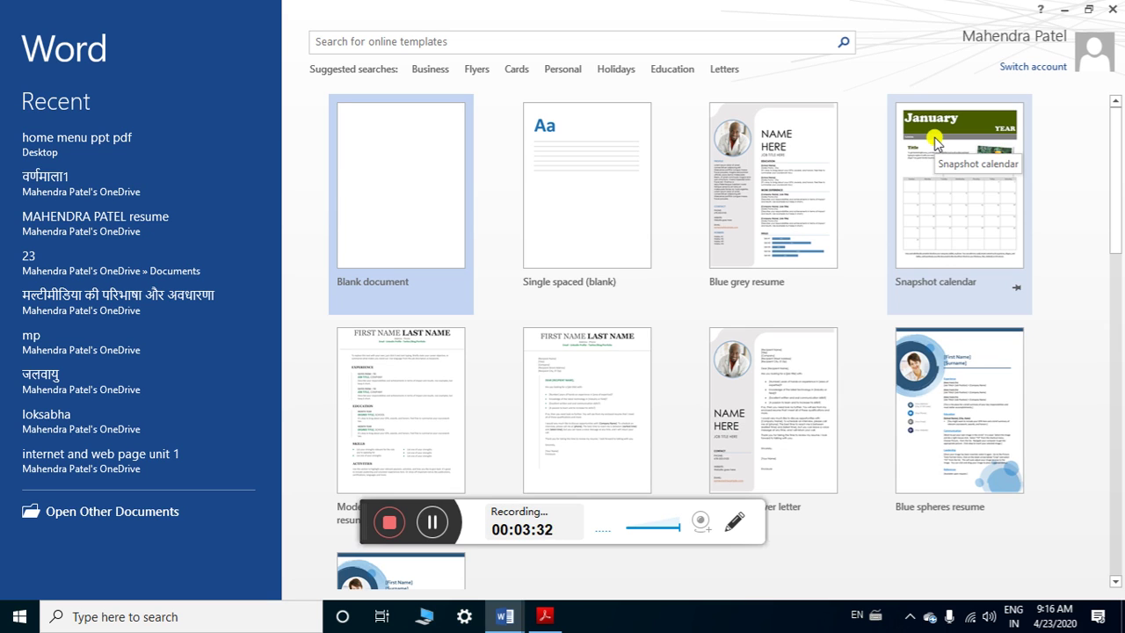
click(1065, 12)
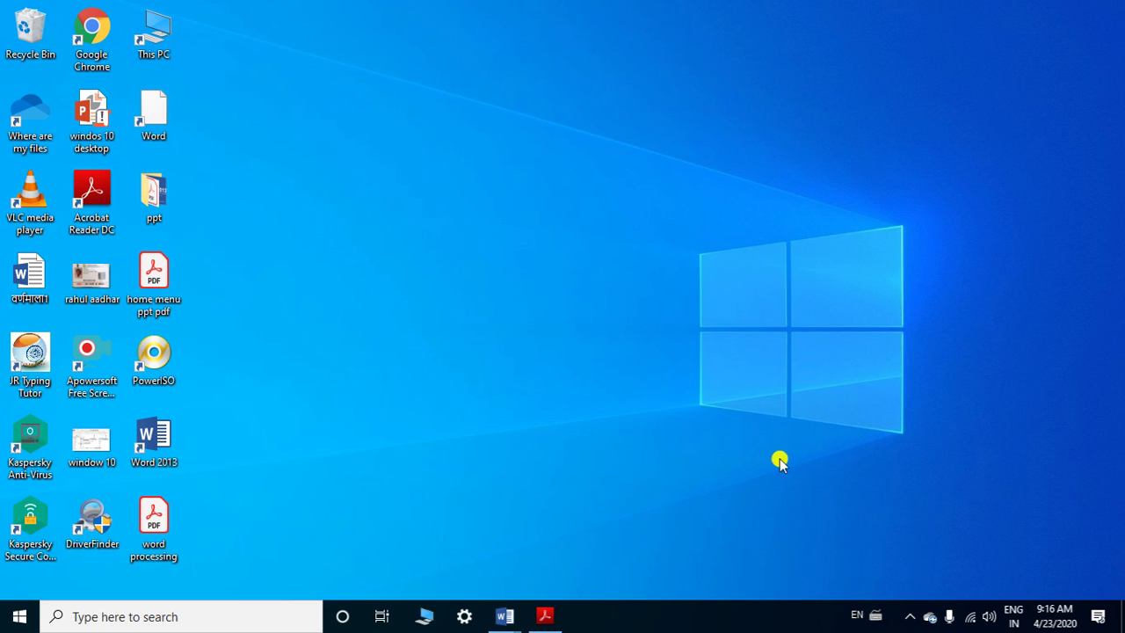
- Search the Start menu for 'word' and launch Word 2013 from the results
click(138, 619)
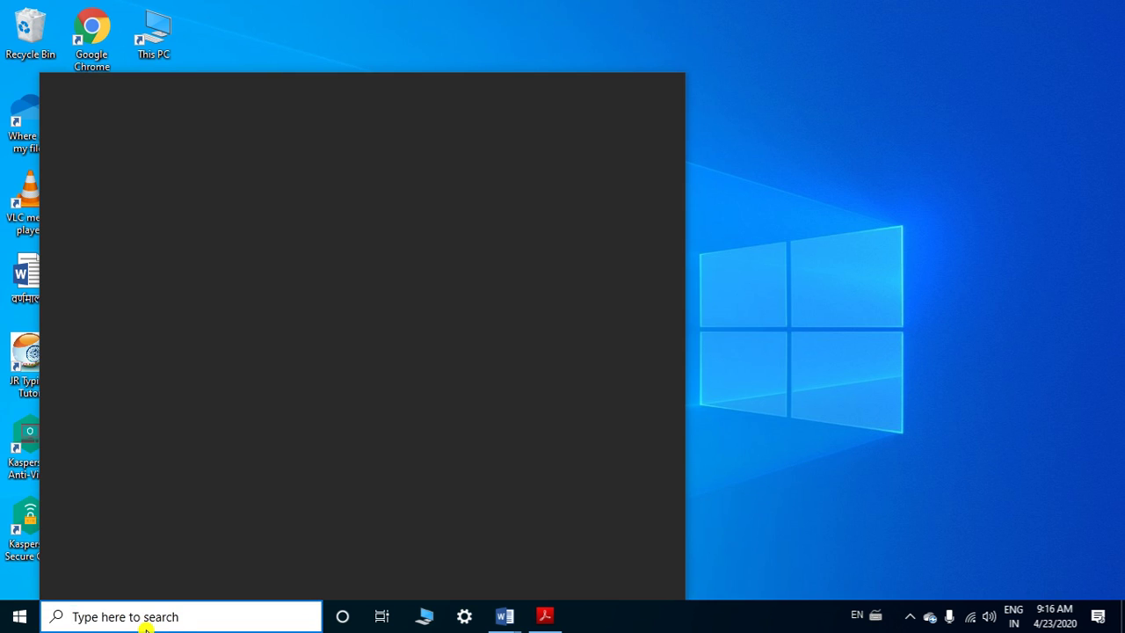
text(word)
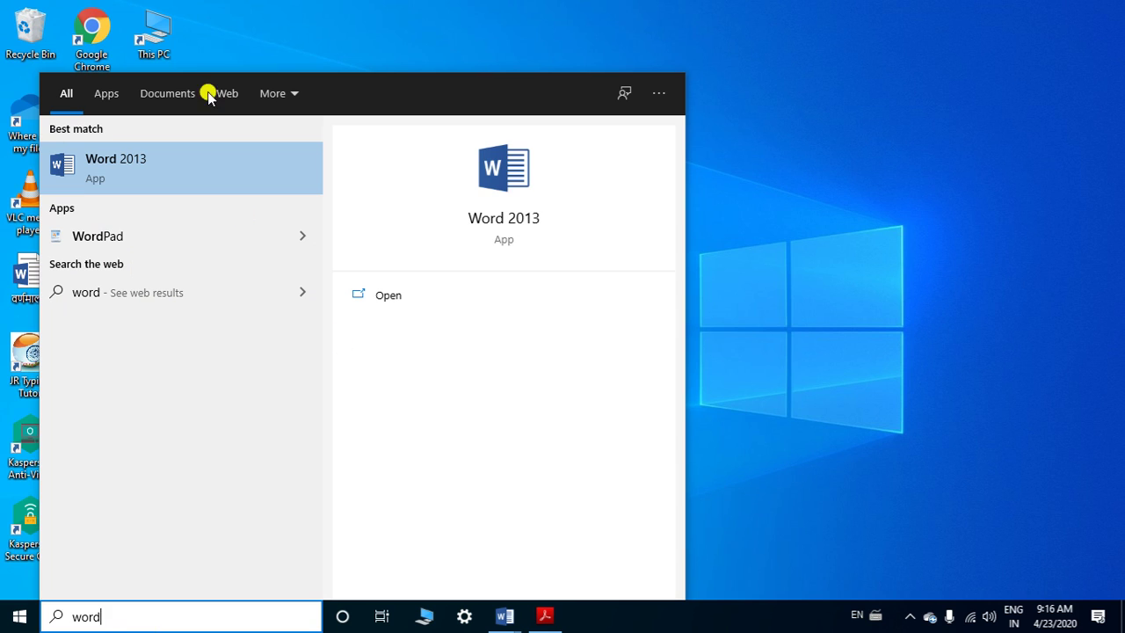
click(152, 172)
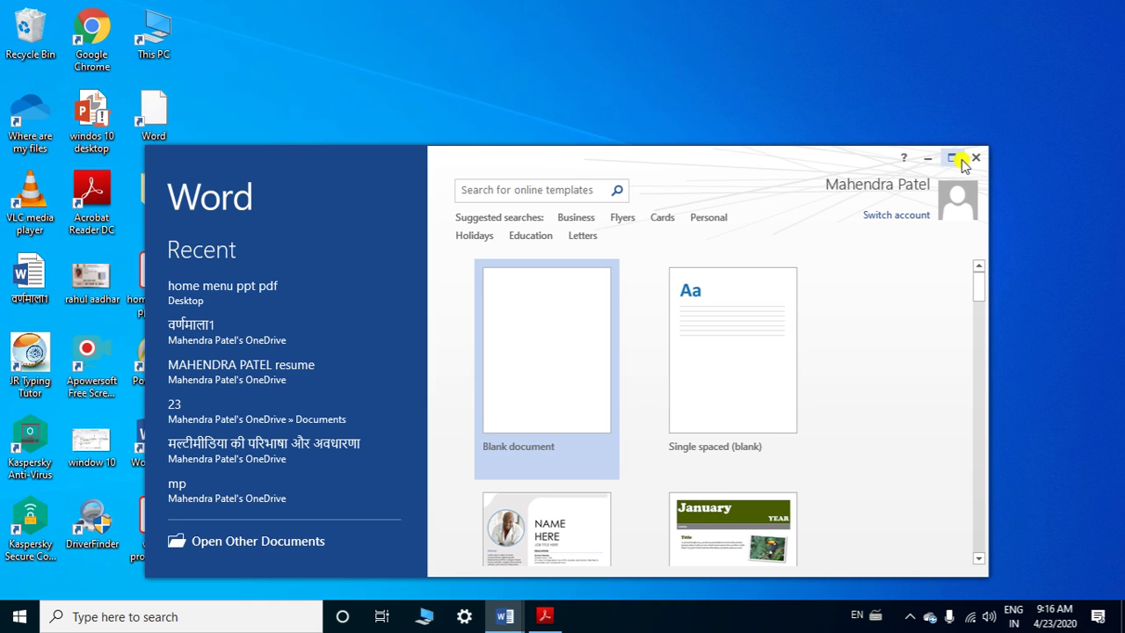
- Maximize the Word 2013 start screen and pick the Blank document template
click(952, 158)
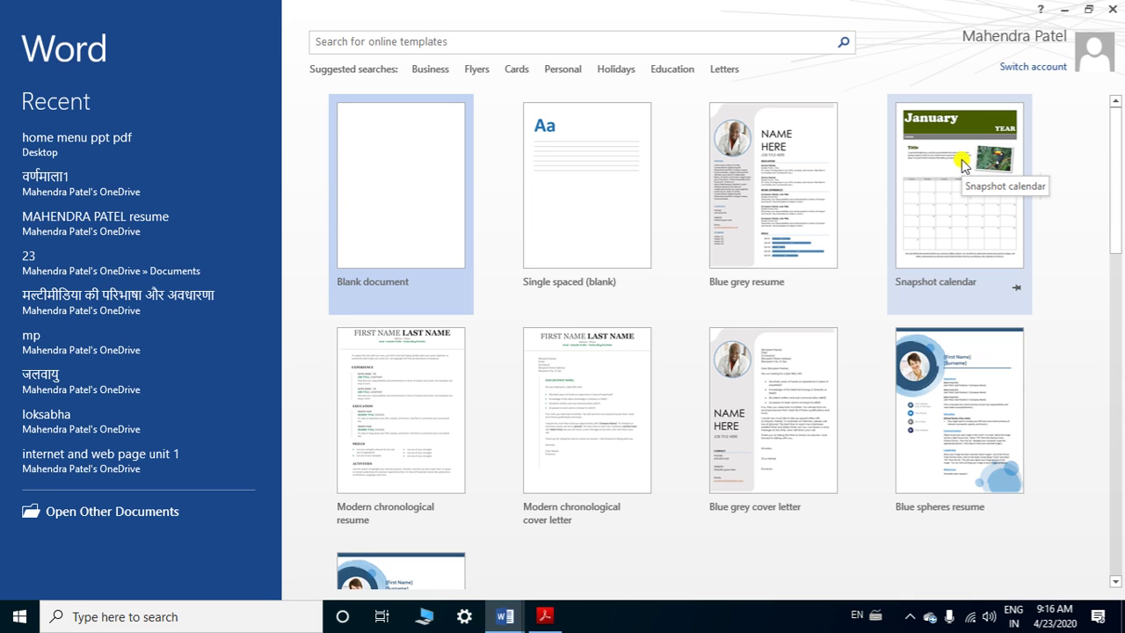
click(963, 164)
click(389, 156)
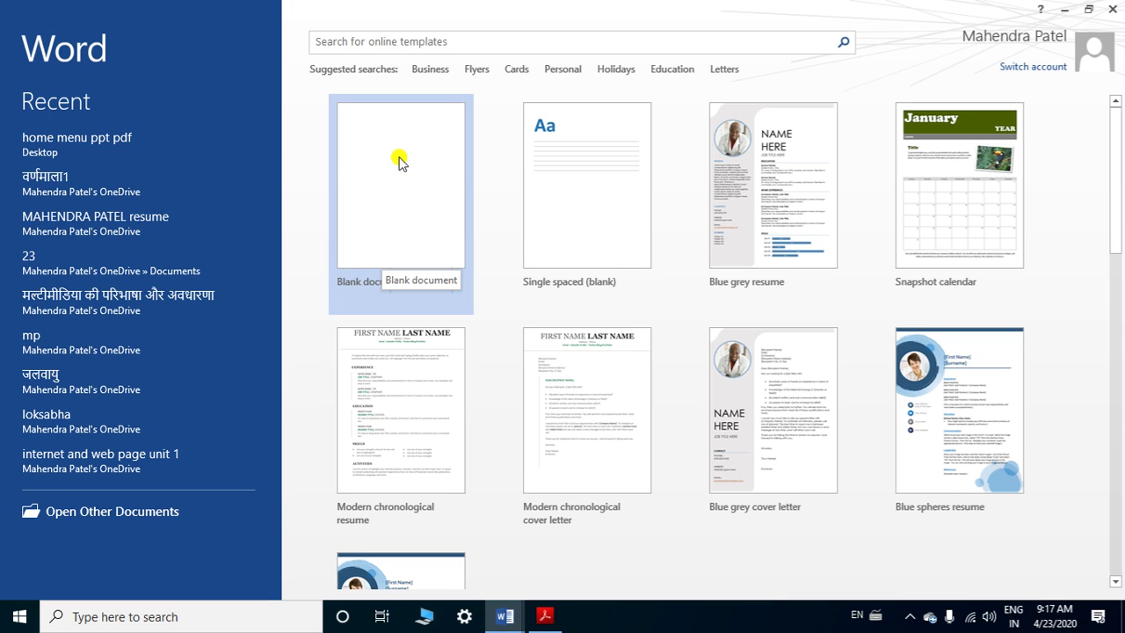
- Type the institute name, 'Pc Package' and 'Home tab' lines, then select the institute-name line
click(398, 161)
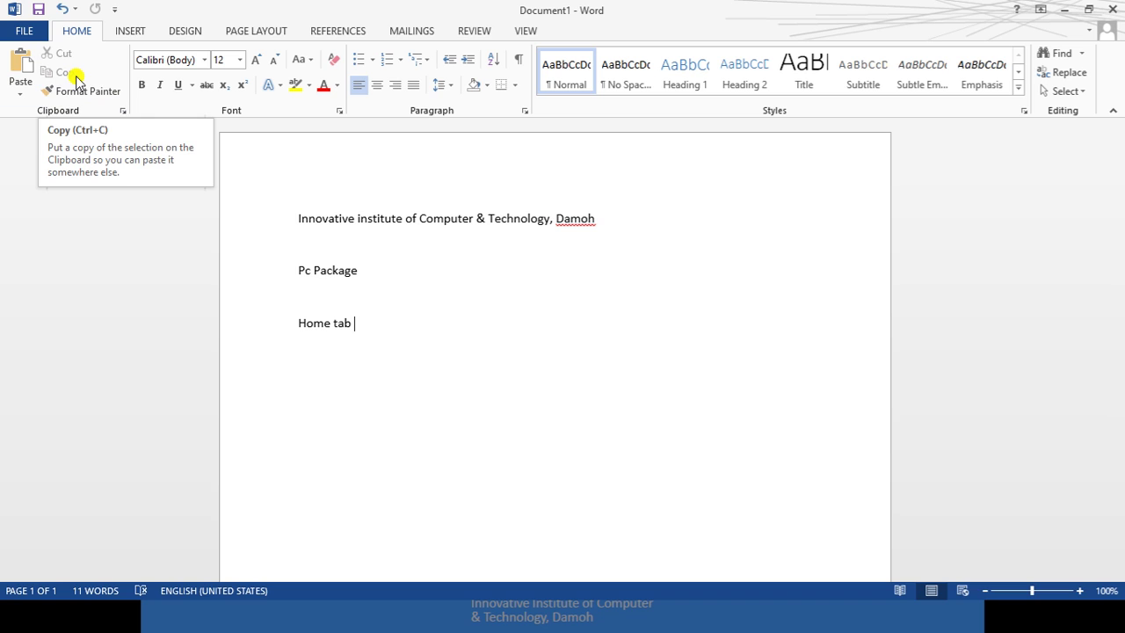
mouse_move(447, 219)
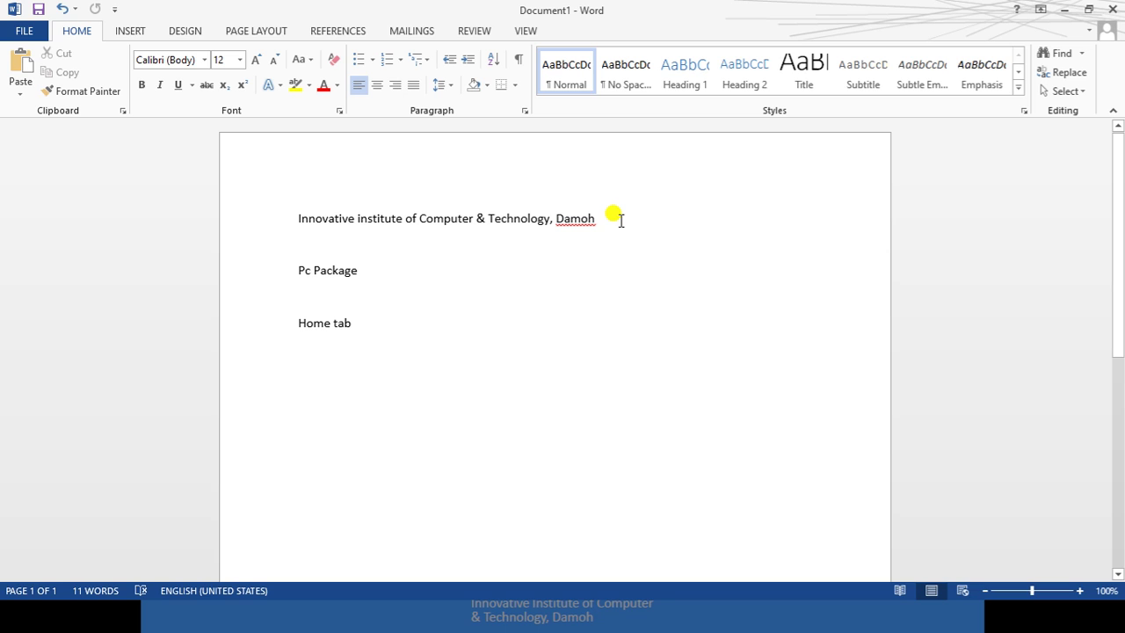
click(621, 220)
drag(621, 219, 278, 211)
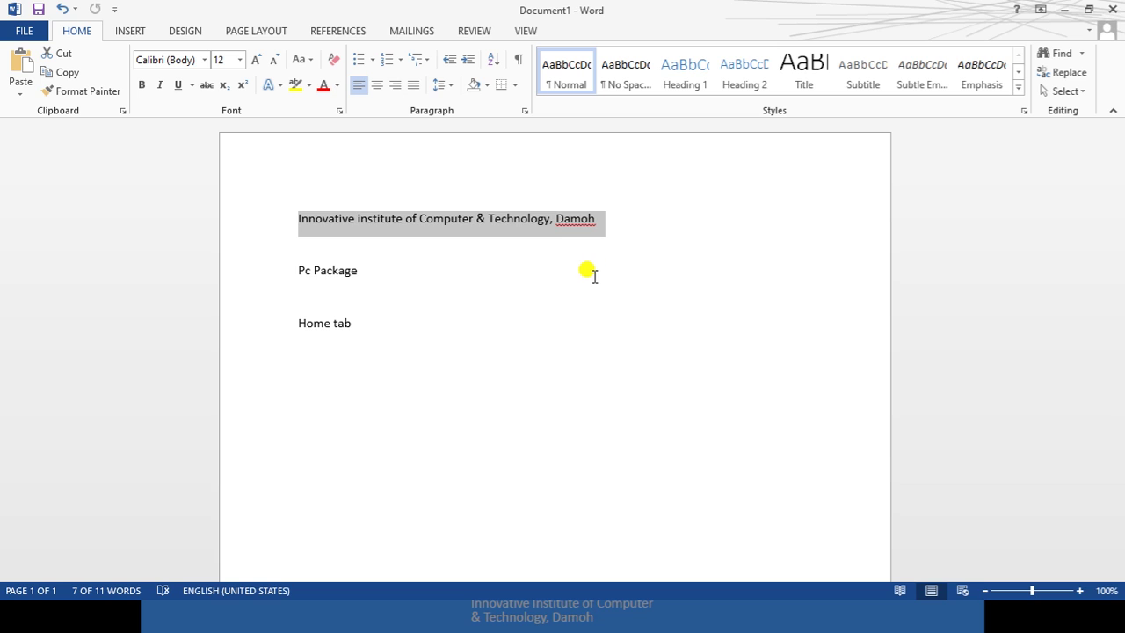
- Select the 'Innovative institute of Computer & Technology, Damoh' line from its beginning
click(521, 279)
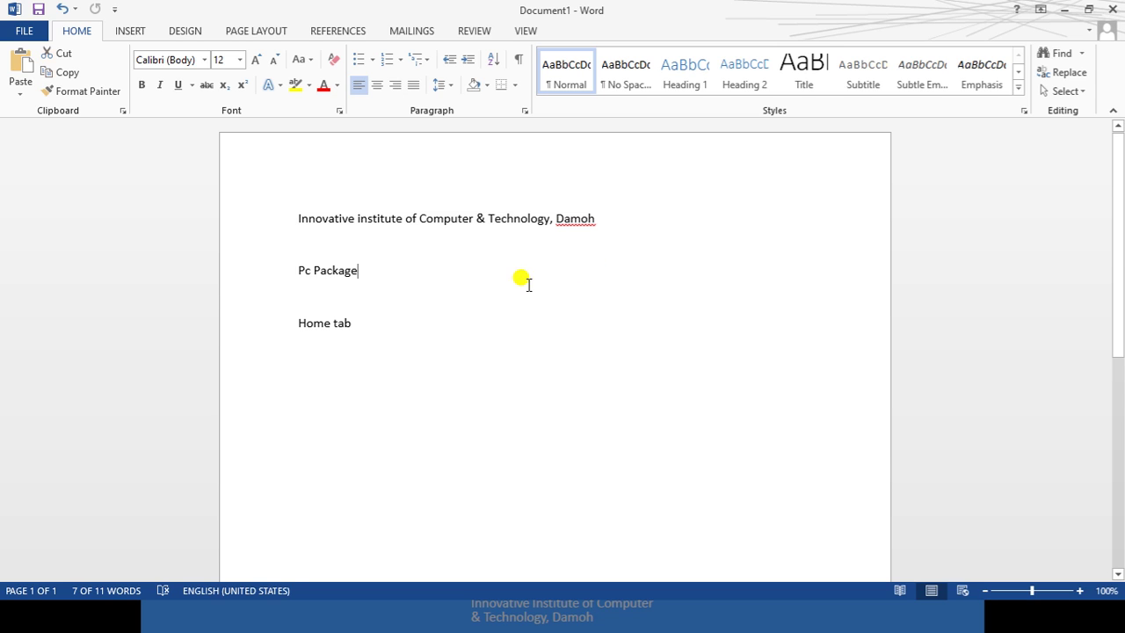
click(295, 219)
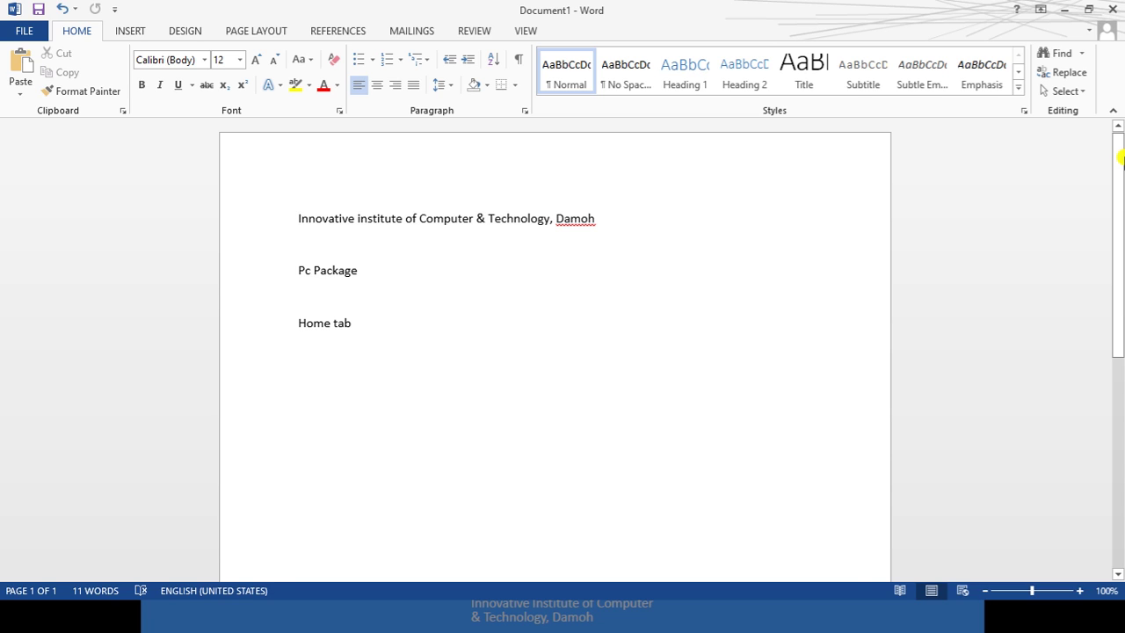
key(shift+Right)
key(shift+Right)
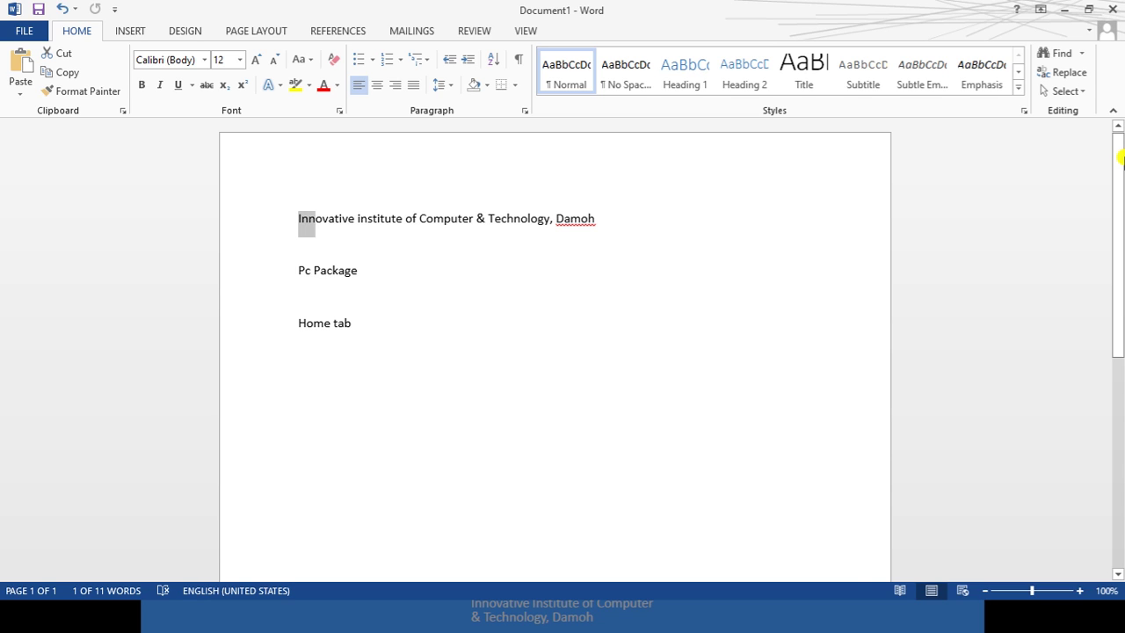
key(shift+Right)
key(shift+Right)
key(shift+Right)
key(shift+Right)
key(shift+Right)
key(shift+Right)
key(shift+Right)
key(shift+Right)
key(shift+Right)
key(shift+Right)
key(shift+Right)
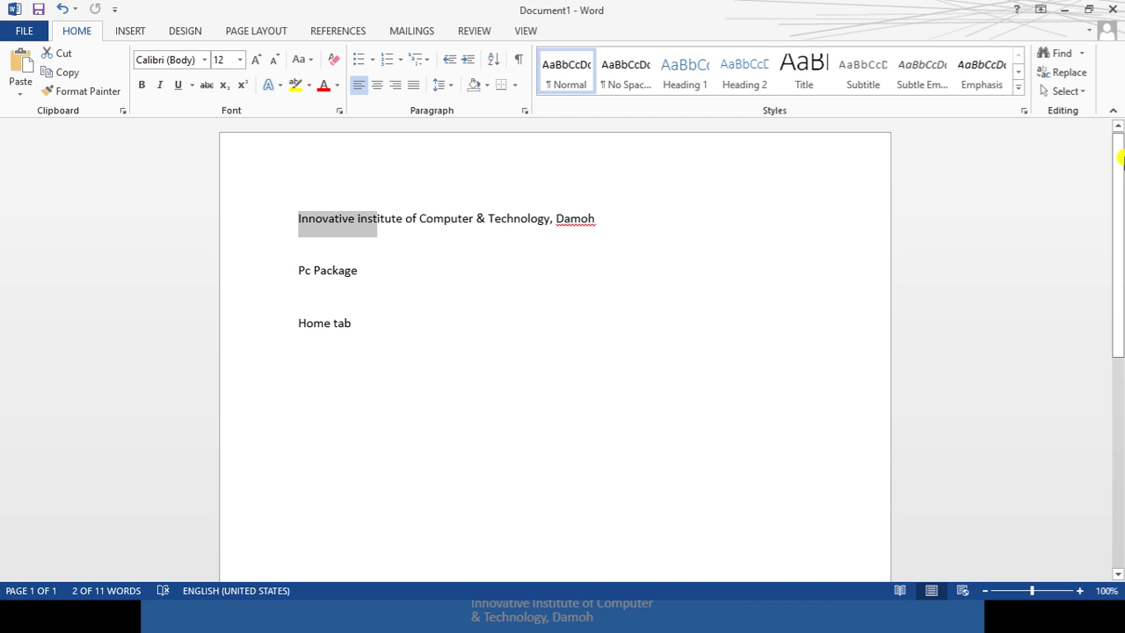
key(shift+Right)
key(shift+Right)
key(shift+Right)
key(shift+Right)
key(shift+Right)
key(shift+Right)
key(shift+Right)
key(shift+Right)
key(shift+Right)
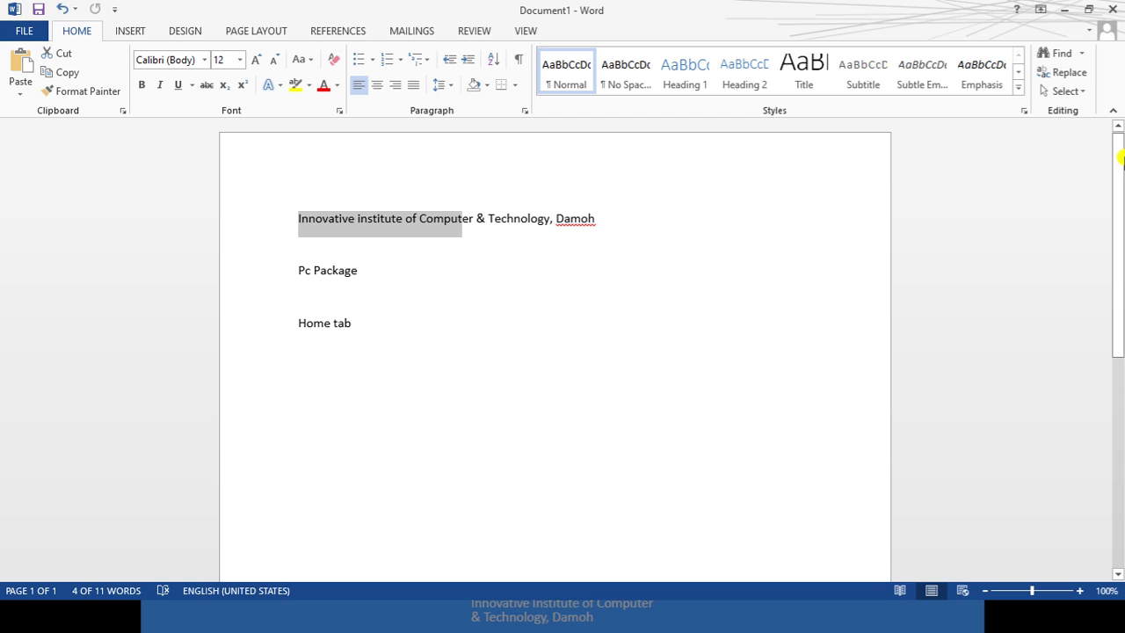
key(shift+Right)
key(shift+Right)
key(shift+Right)
key(shift+Right)
key(shift+Right)
key(shift+Right)
key(shift+Right)
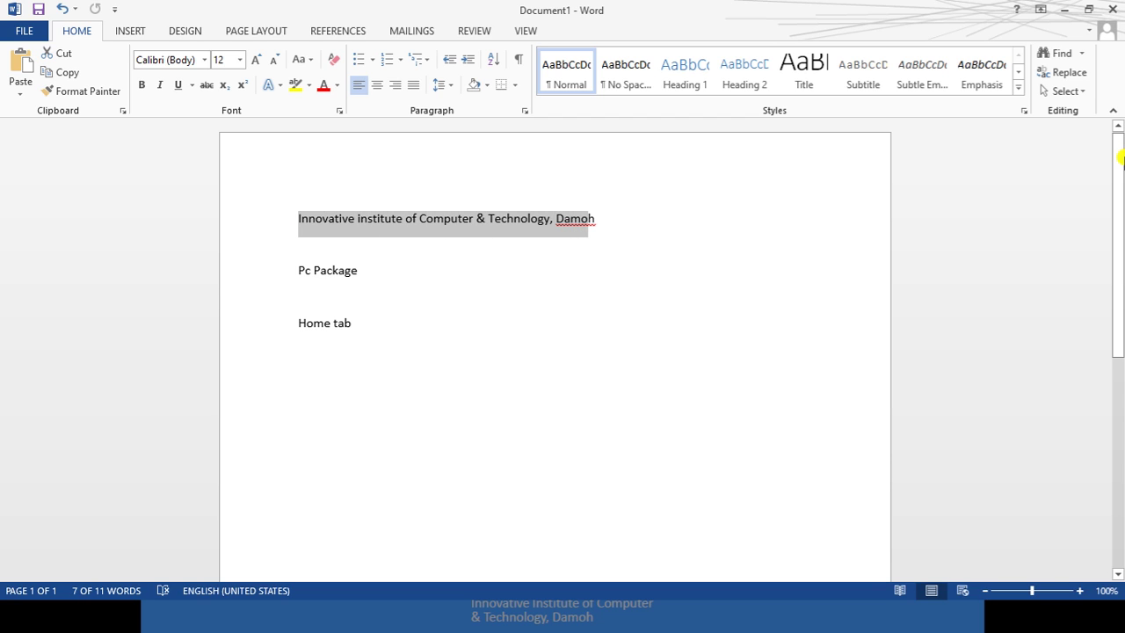
key(shift+Right)
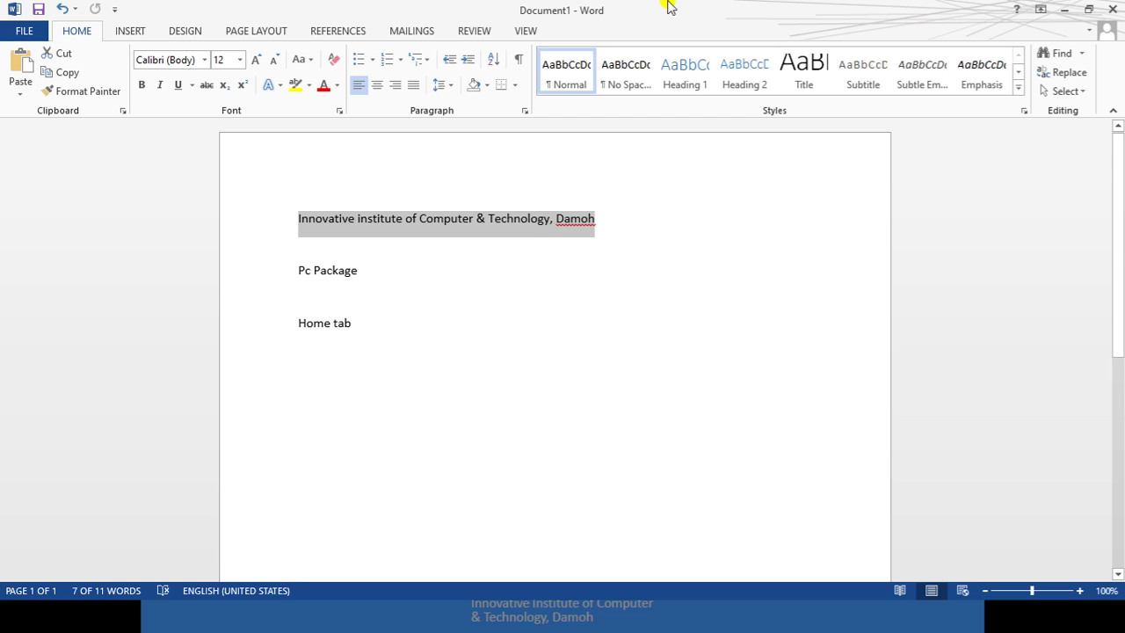
- Cut the institute-name line and add an empty line below 'Home tab'
click(75, 56)
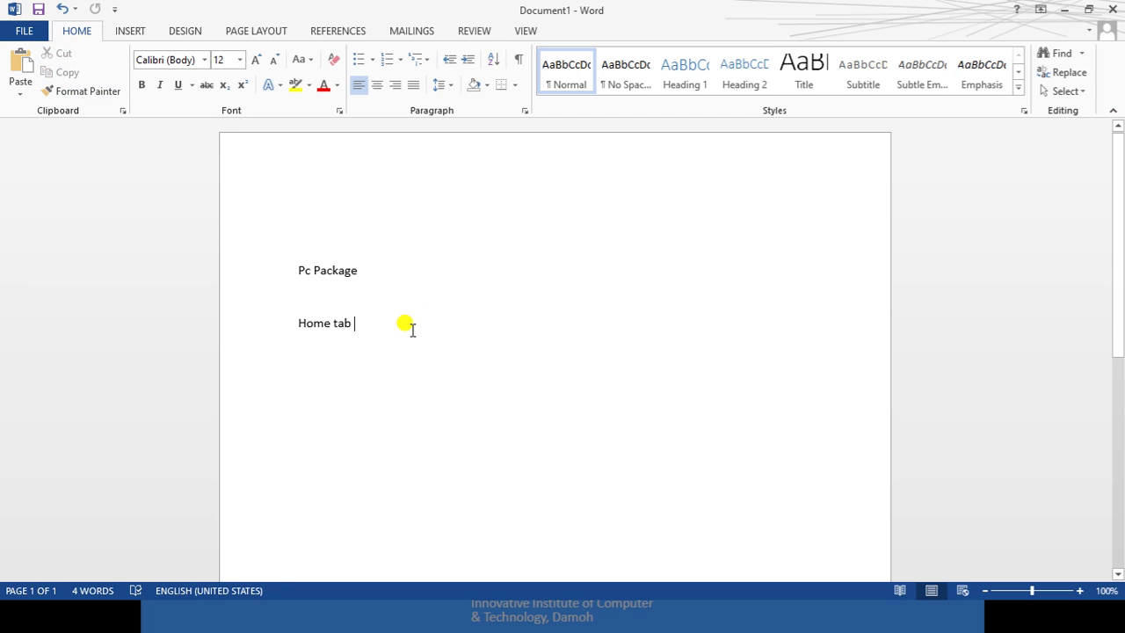
key(Return)
- Paste the institute-name line below 'Home tab' with Keep Source Formatting
click(19, 84)
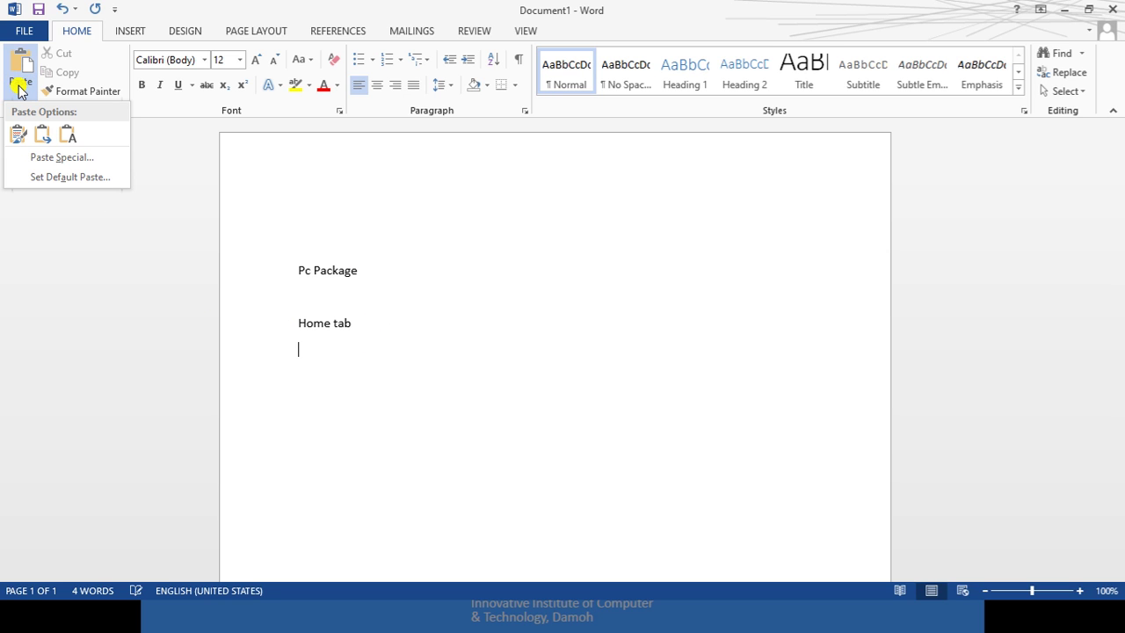
click(27, 143)
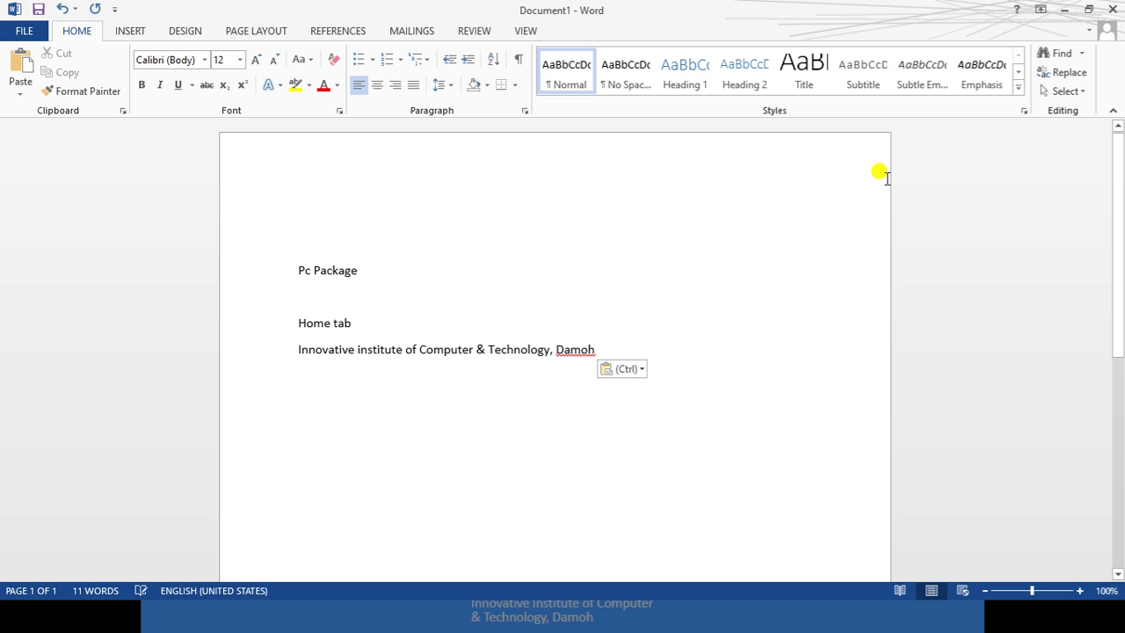
- Copy 'Pc Package' and paste two copies on new blank lines after 'Damoh'
key(shift+Right)
key(shift+Right)
key(shift+Right)
key(shift+Right)
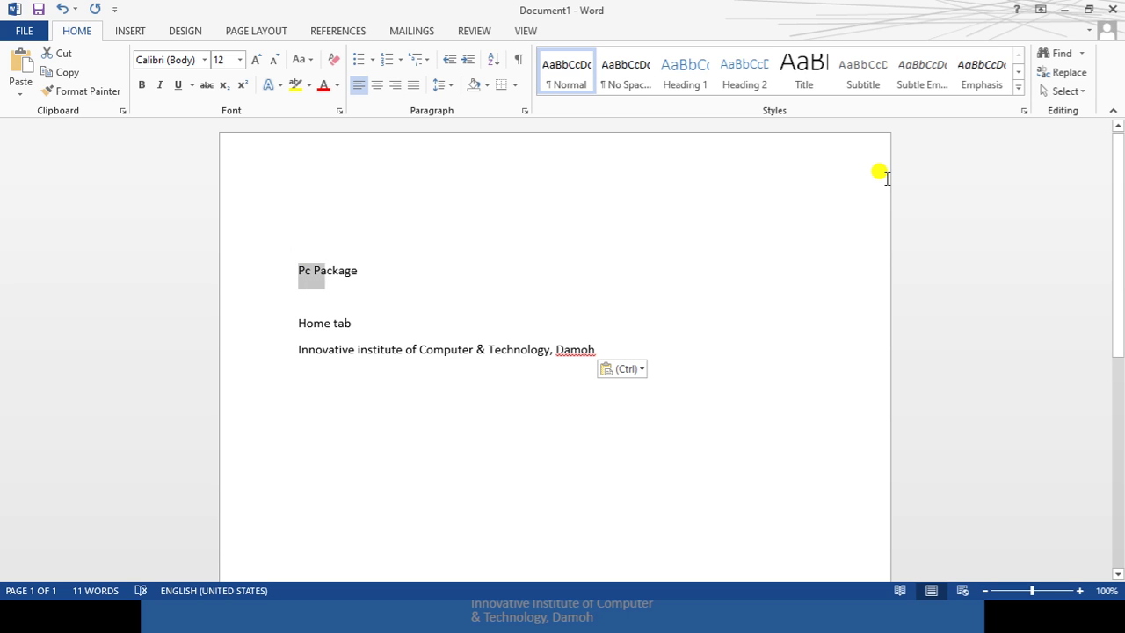
key(shift+Right)
key(shift+Right)
key(shift+Right)
key(shift+Right)
key(shift+Right)
key(shift+Right)
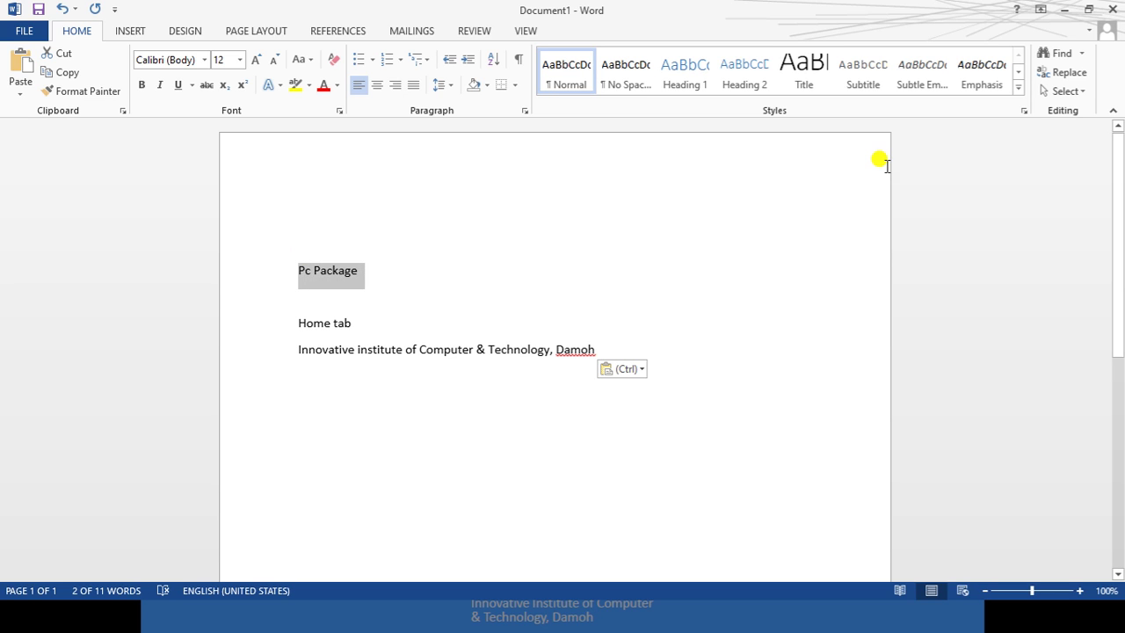
click(60, 73)
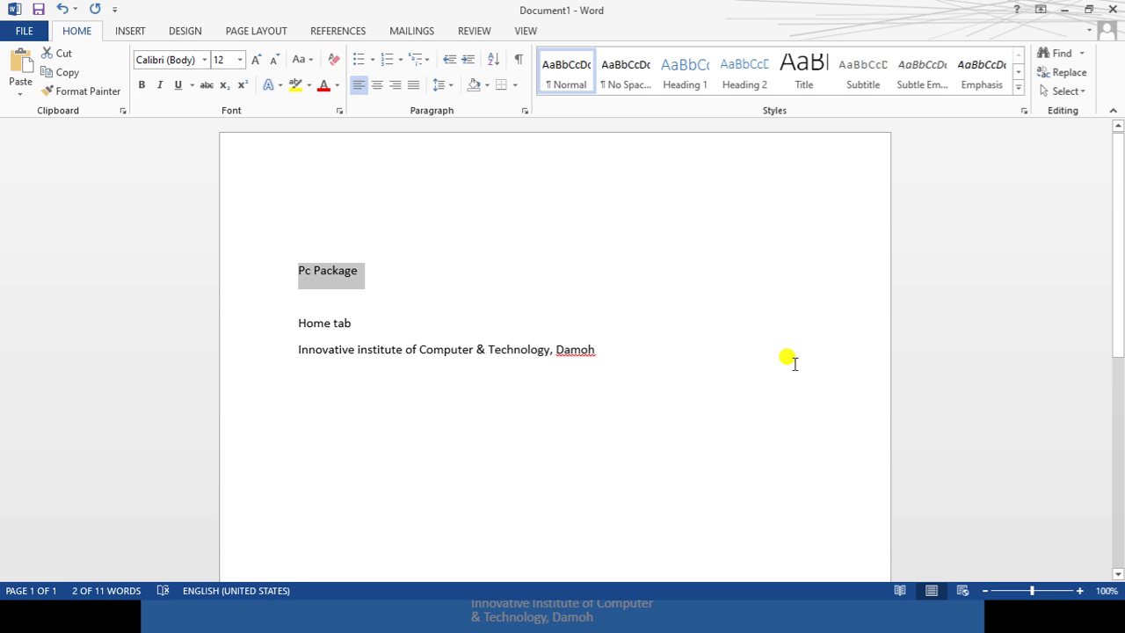
click(626, 350)
key(Return)
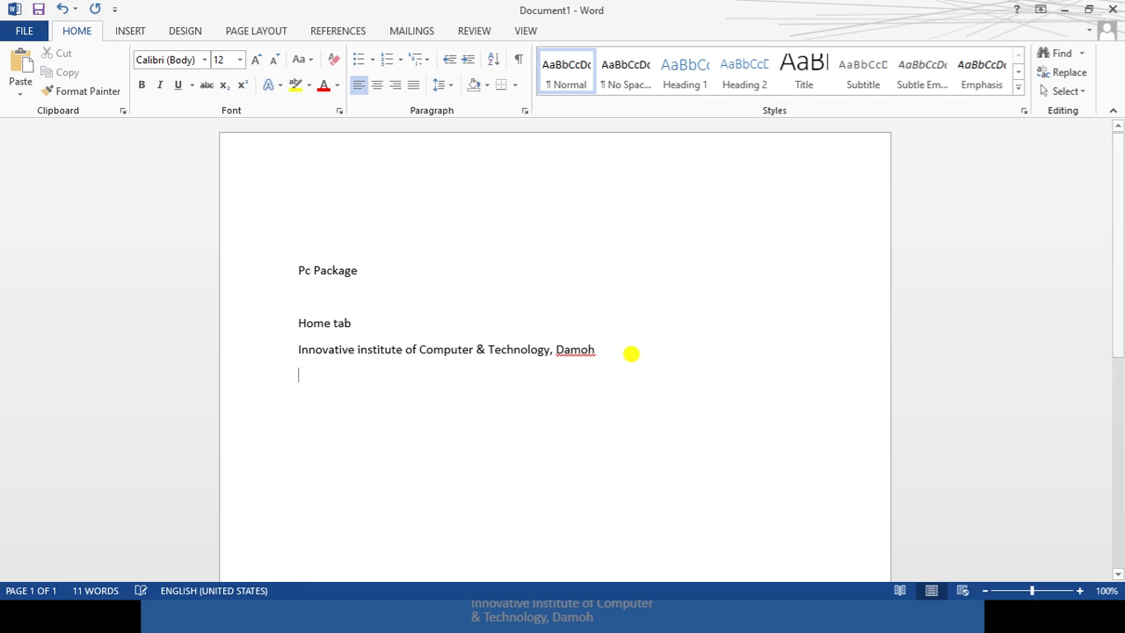
key(Return)
click(21, 66)
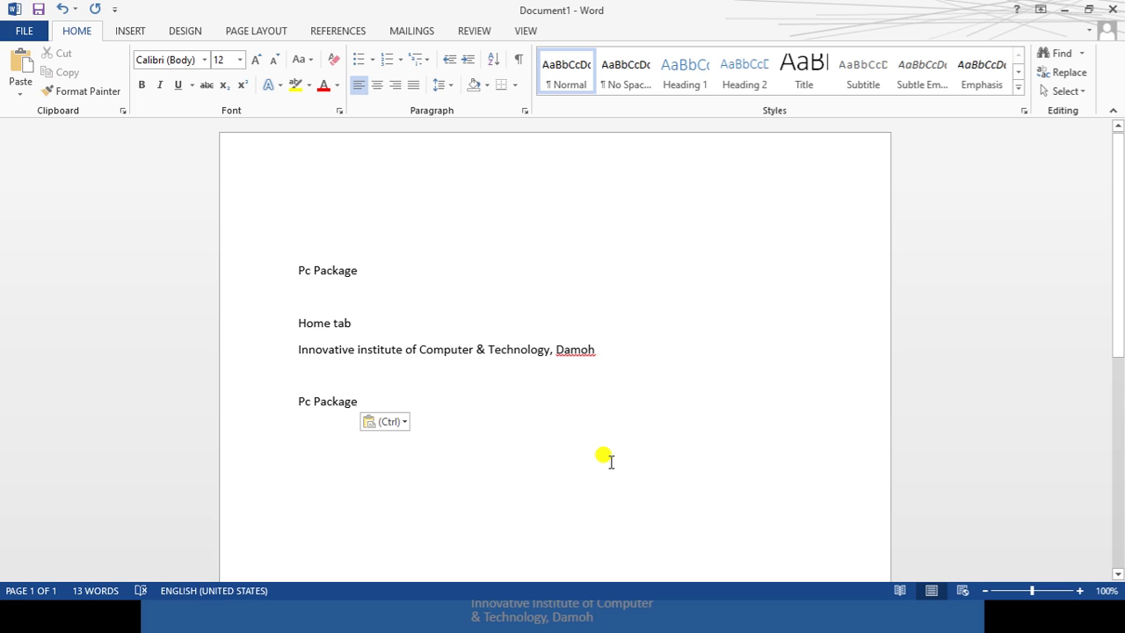
click(23, 81)
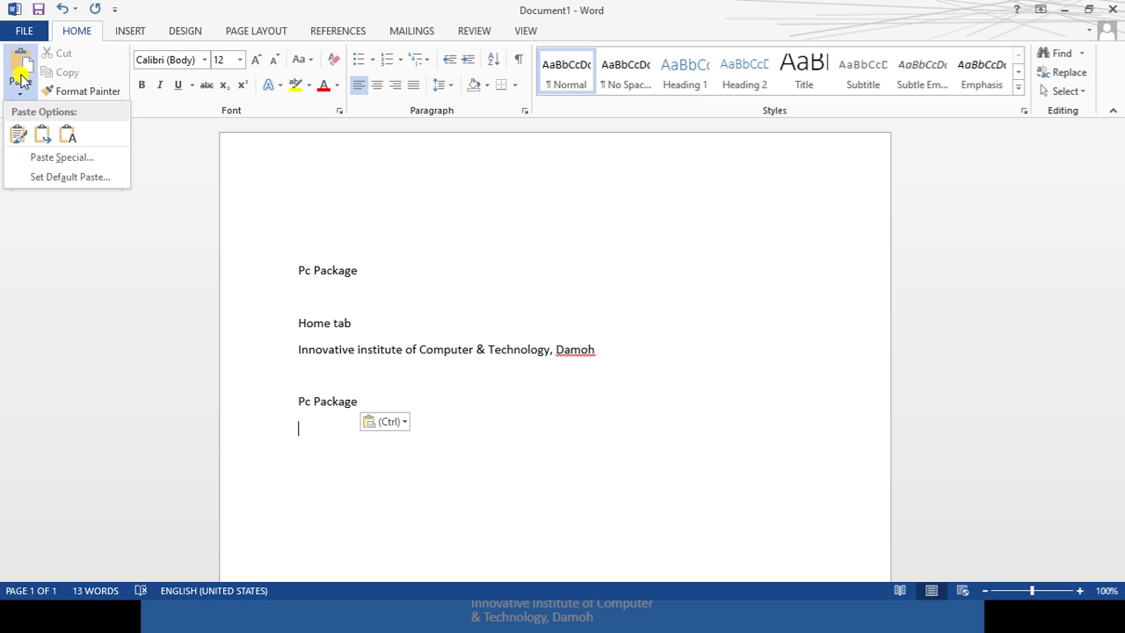
click(16, 136)
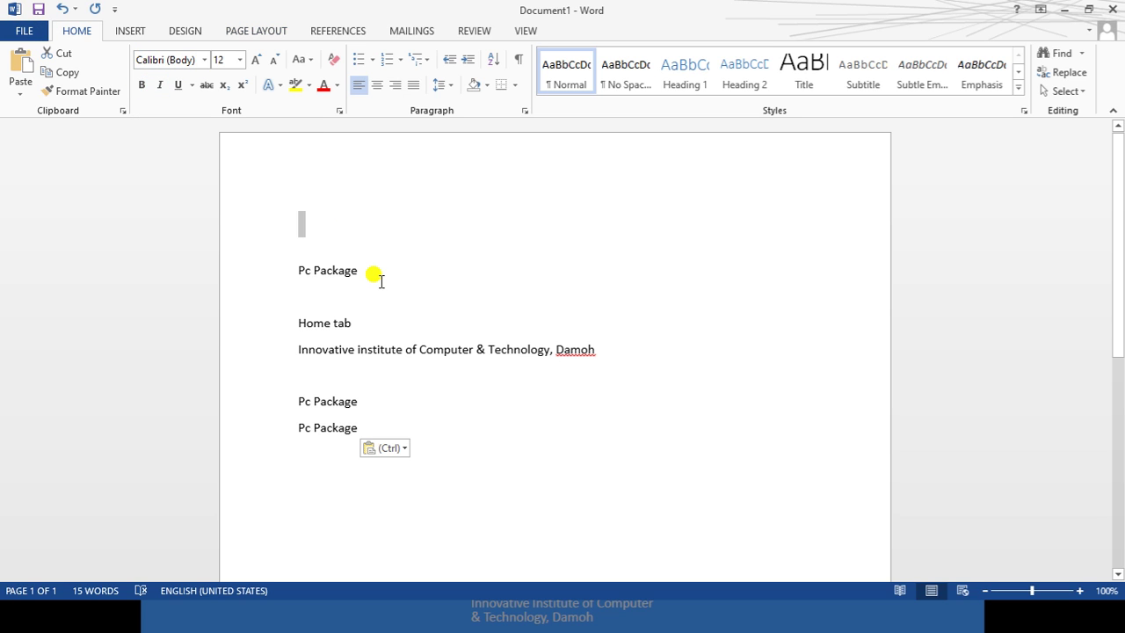
click(290, 267)
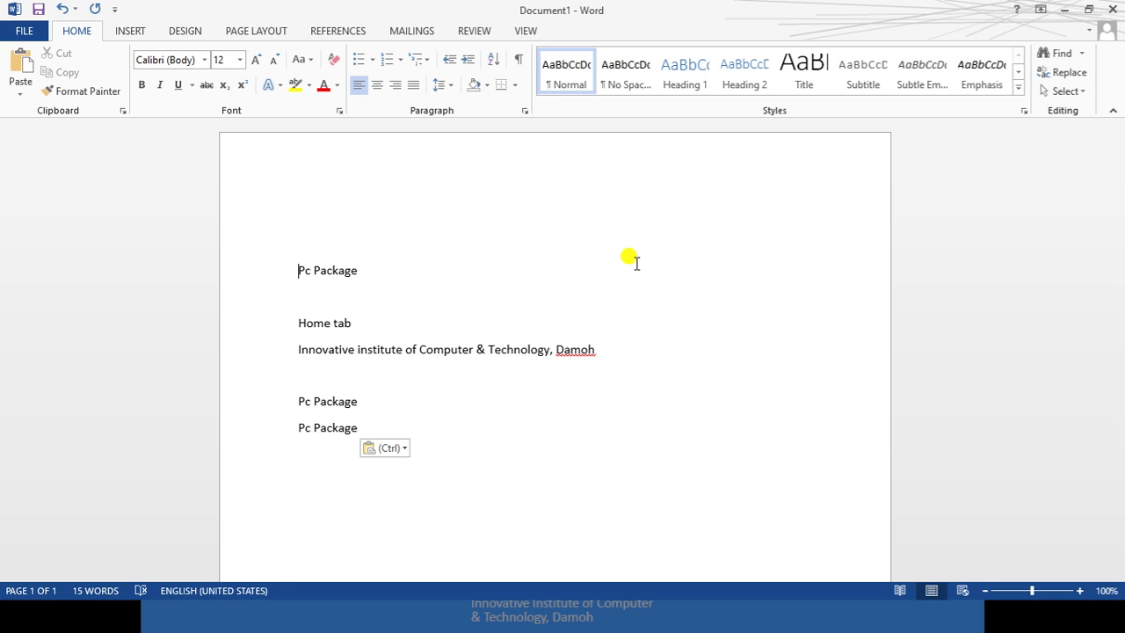
- Make the top 'Pc Package' line bold
key(shift+Right)
key(shift+Right)
key(shift+Right)
key(shift+Right)
key(shift+Right)
key(shift+Right)
key(shift+Right)
key(shift+Right)
key(shift+Right)
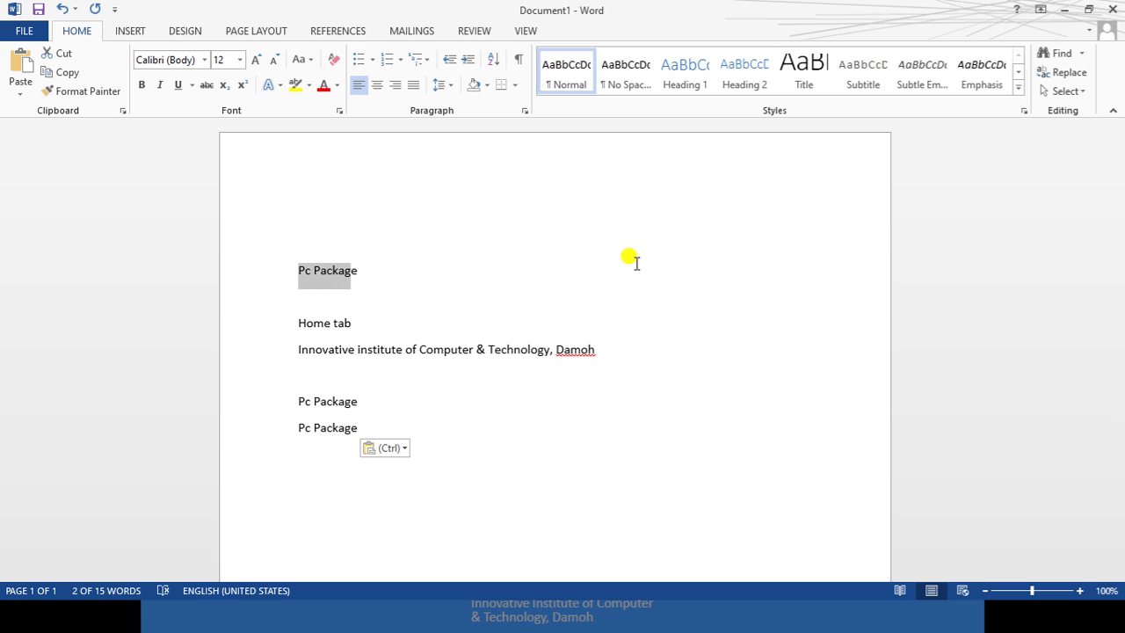
key(shift+Right)
key(shift+Right)
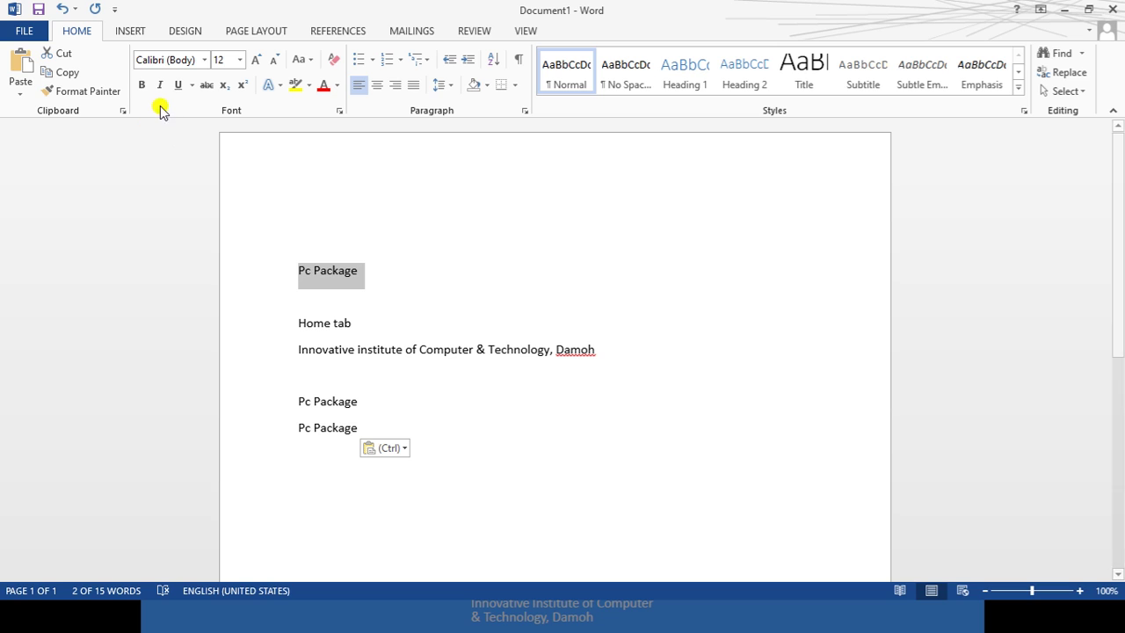
click(140, 84)
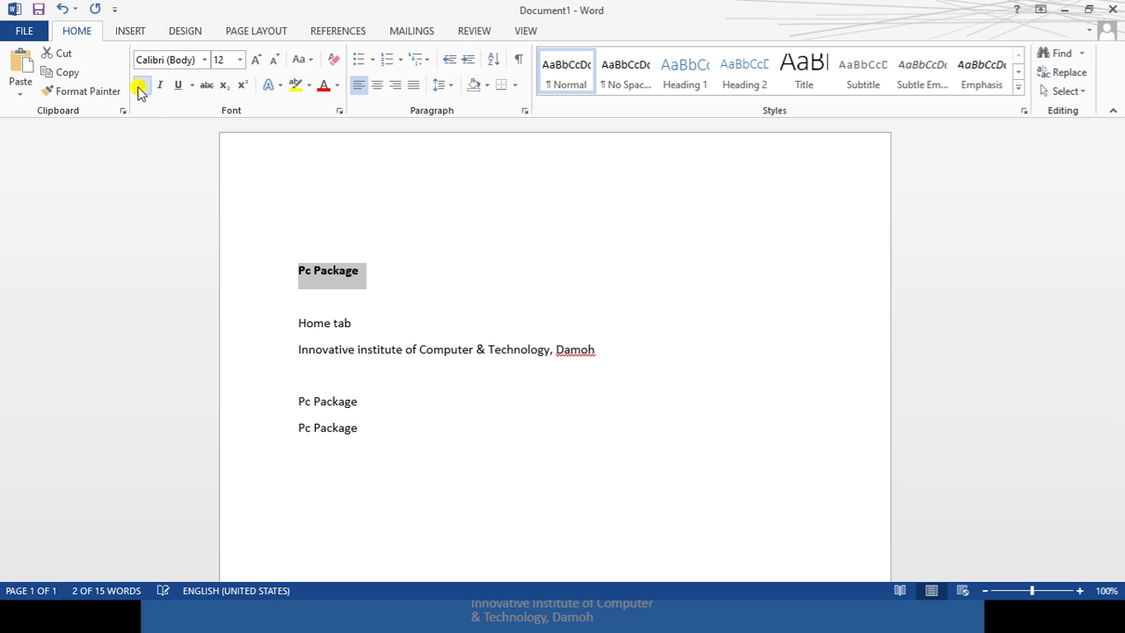
- Make the 'Home tab' text italic
click(367, 323)
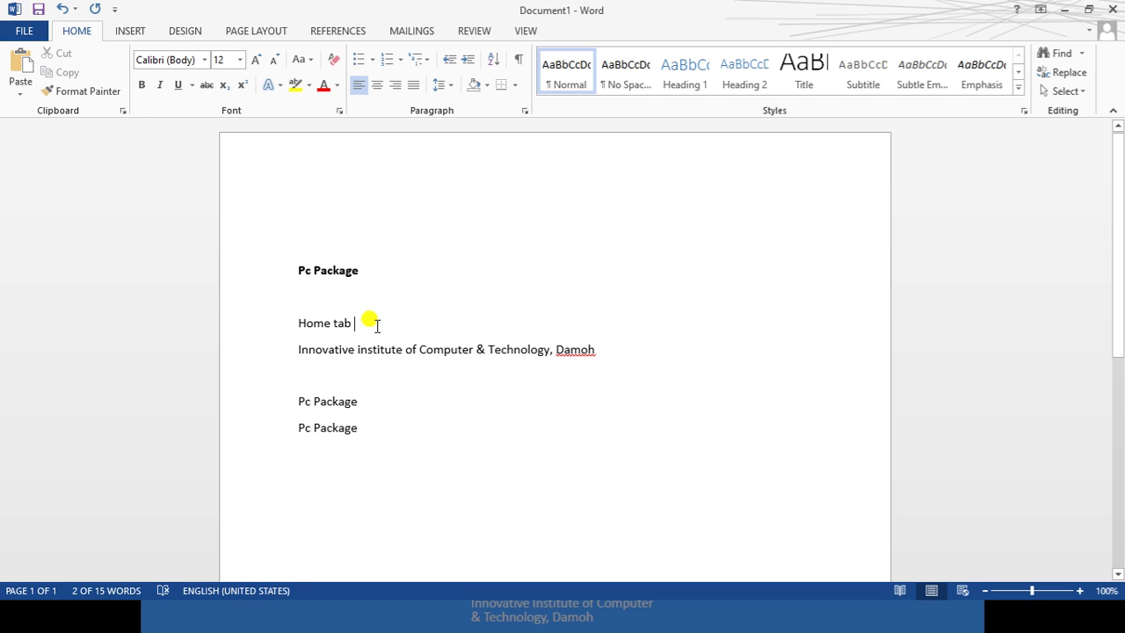
click(370, 269)
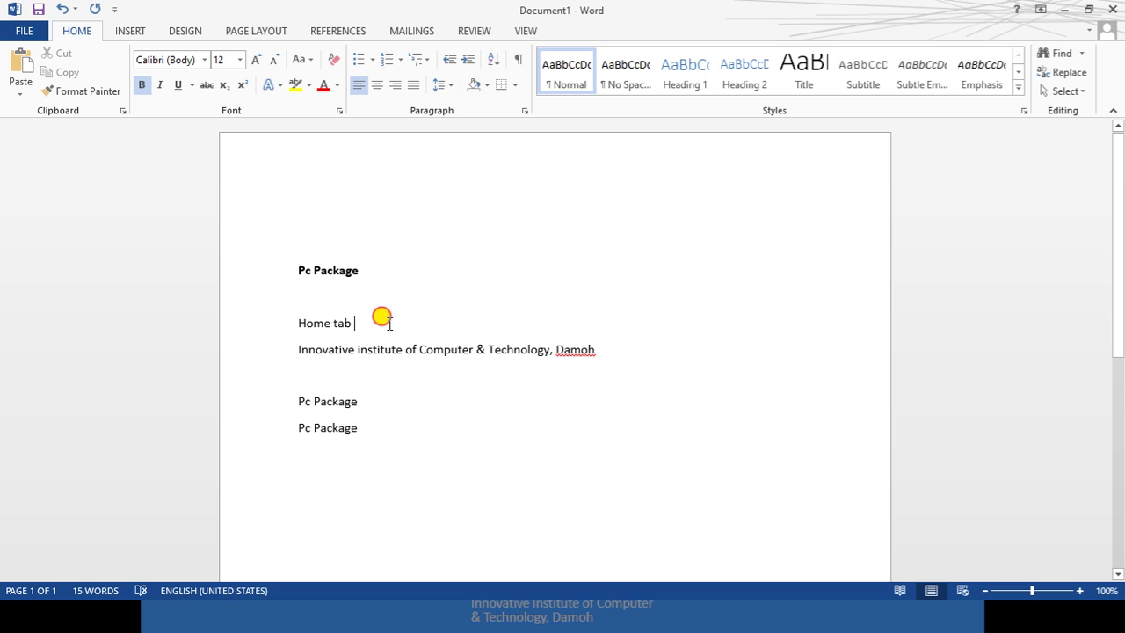
click(362, 325)
drag(356, 324, 312, 322)
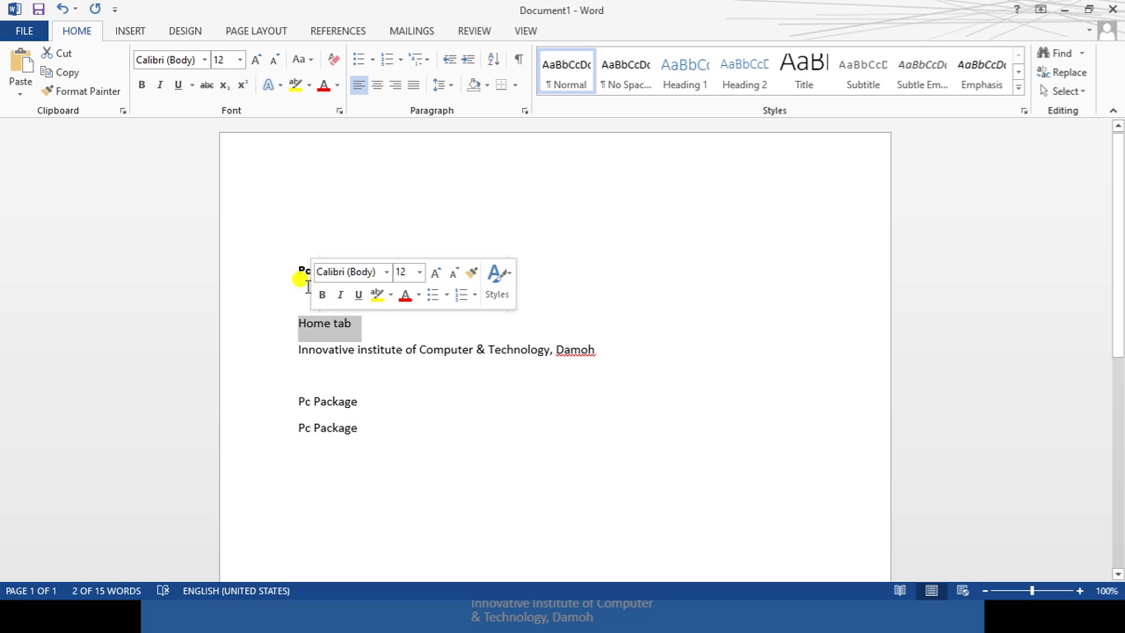
click(161, 85)
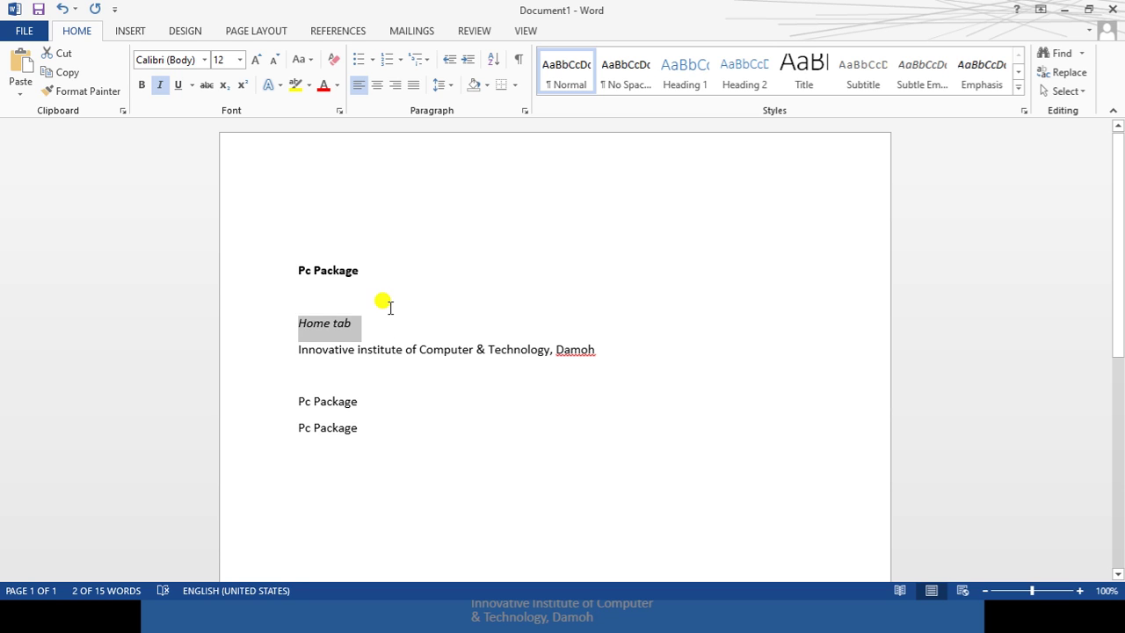
- Give the 'Innovative institute of Computer & Technology, Damoh' line a double underline
drag(622, 360, 299, 365)
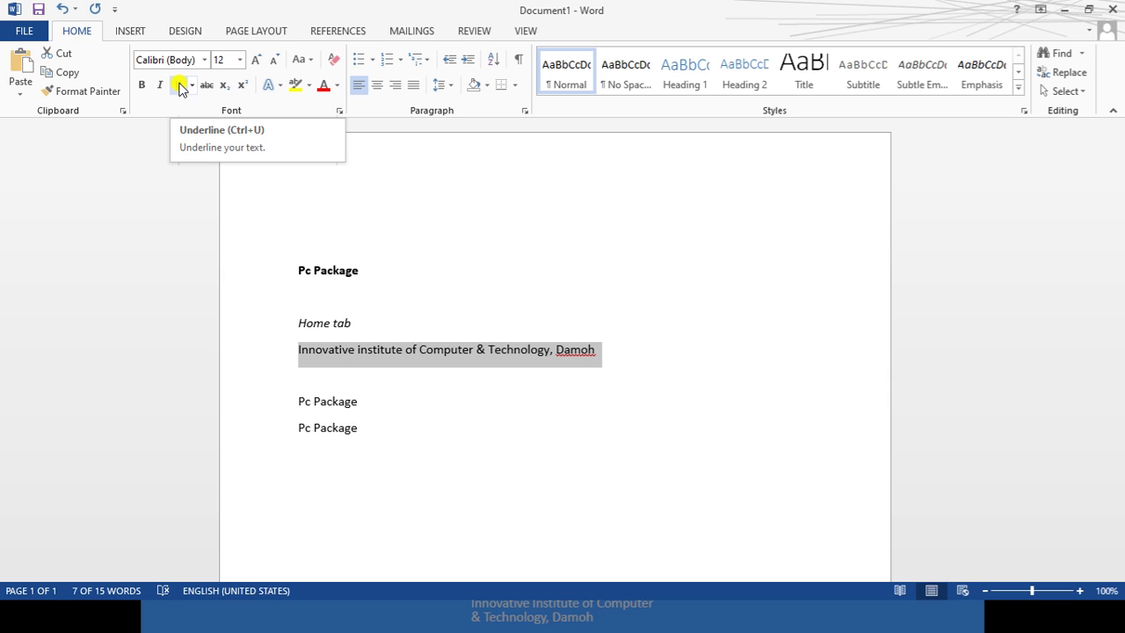
click(179, 85)
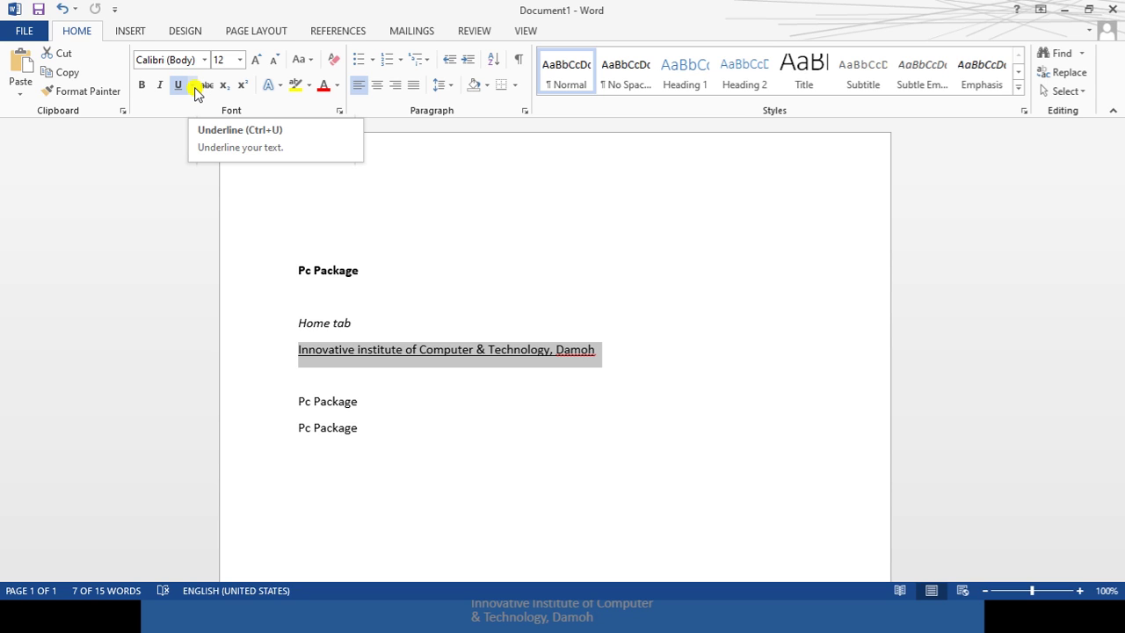
click(195, 86)
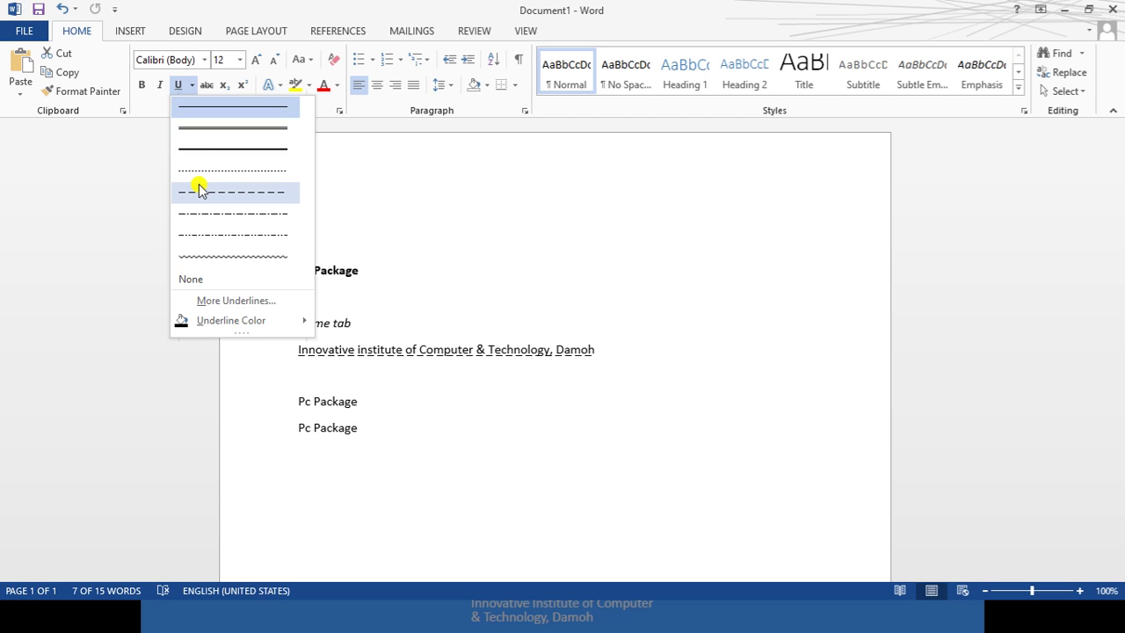
click(205, 139)
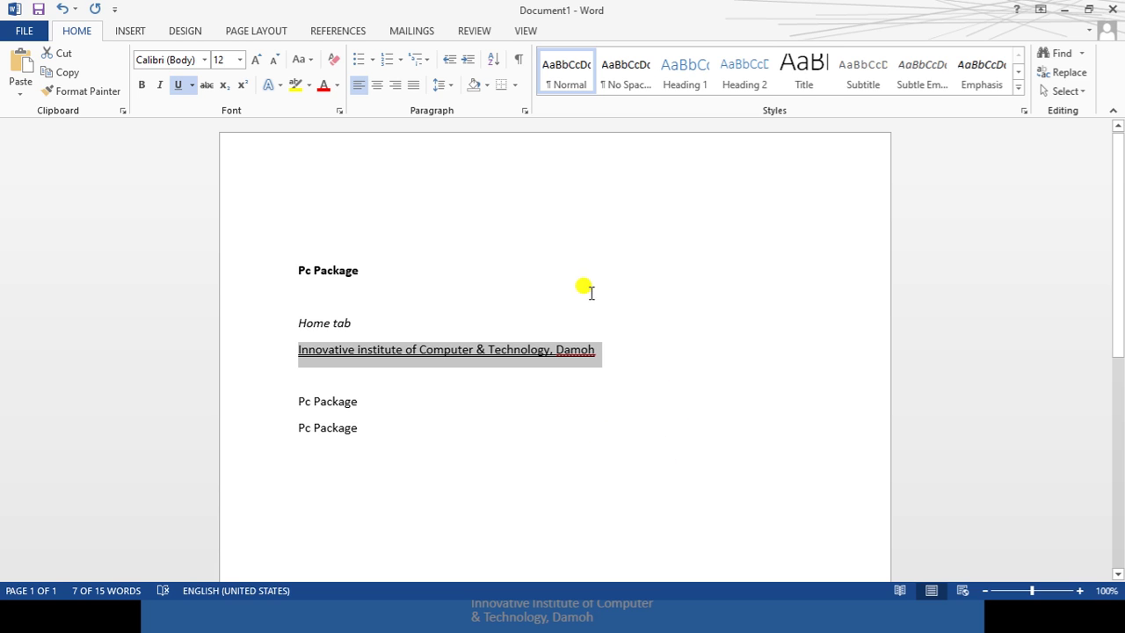
click(545, 292)
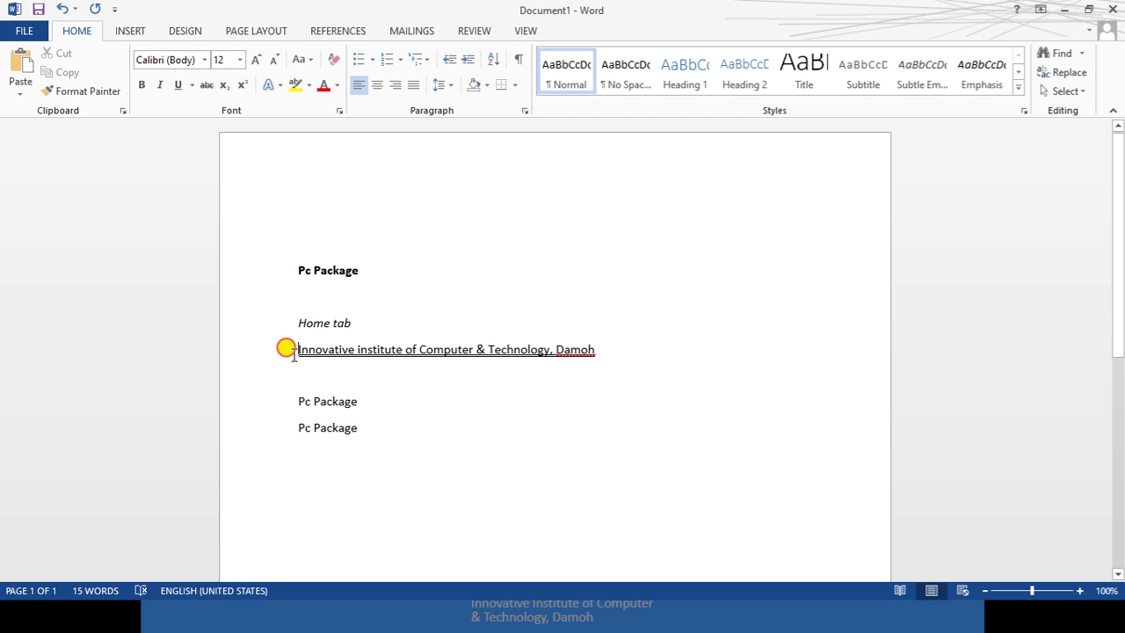
- Cut the institute-name line and paste it onto the empty top line above 'Pc Package'
drag(295, 350, 602, 349)
key(ctrl+c)
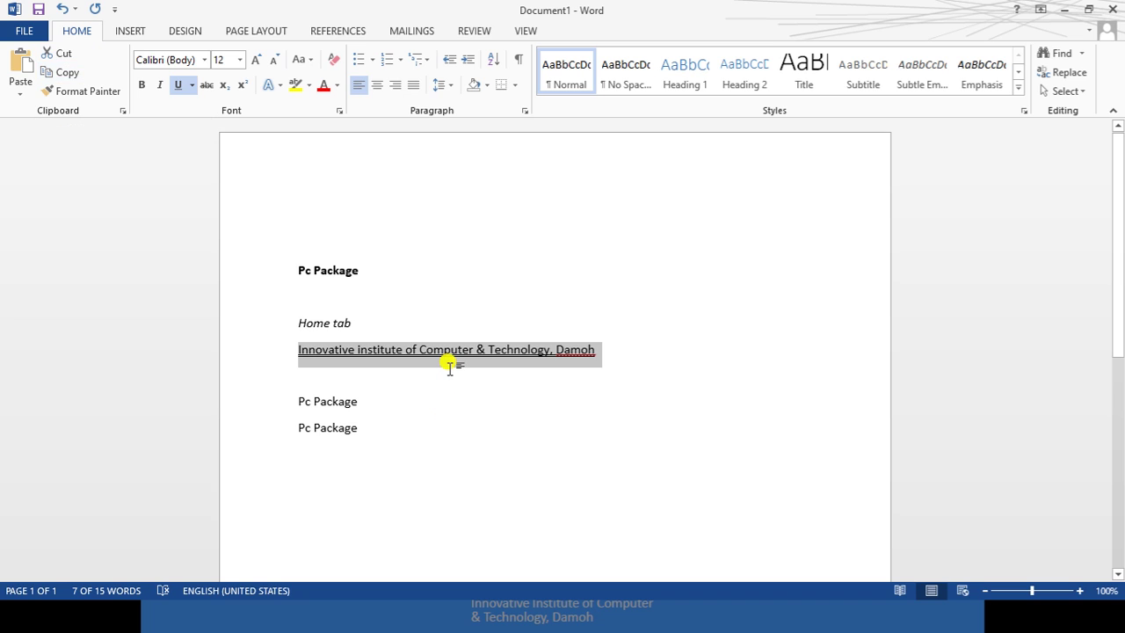
click(61, 55)
double_click(321, 211)
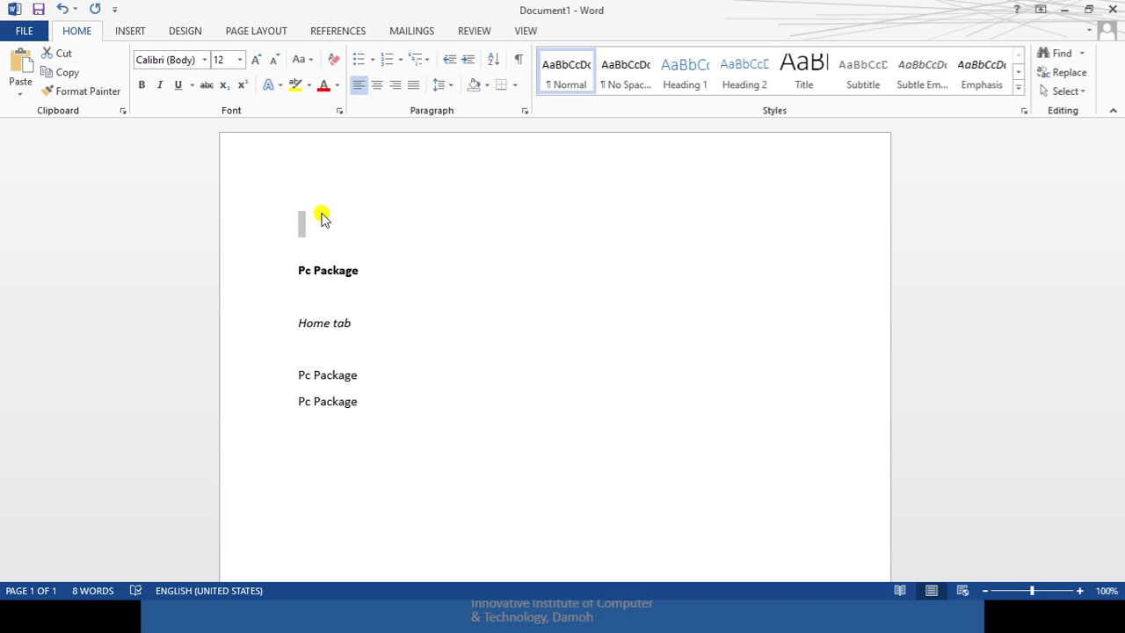
key(ctrl+v)
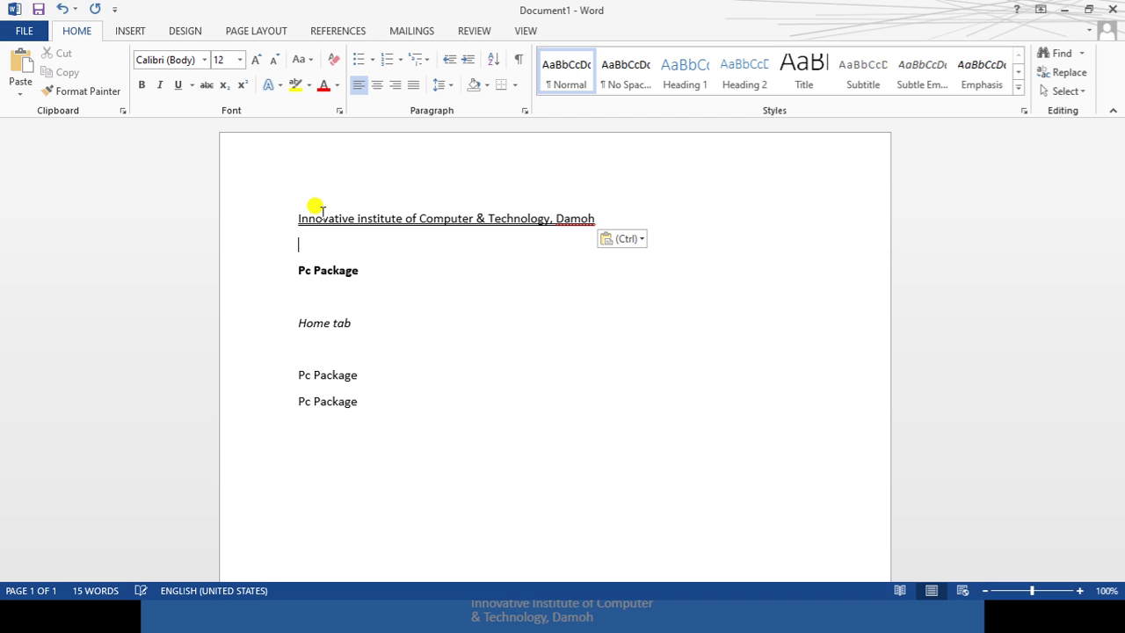
click(420, 300)
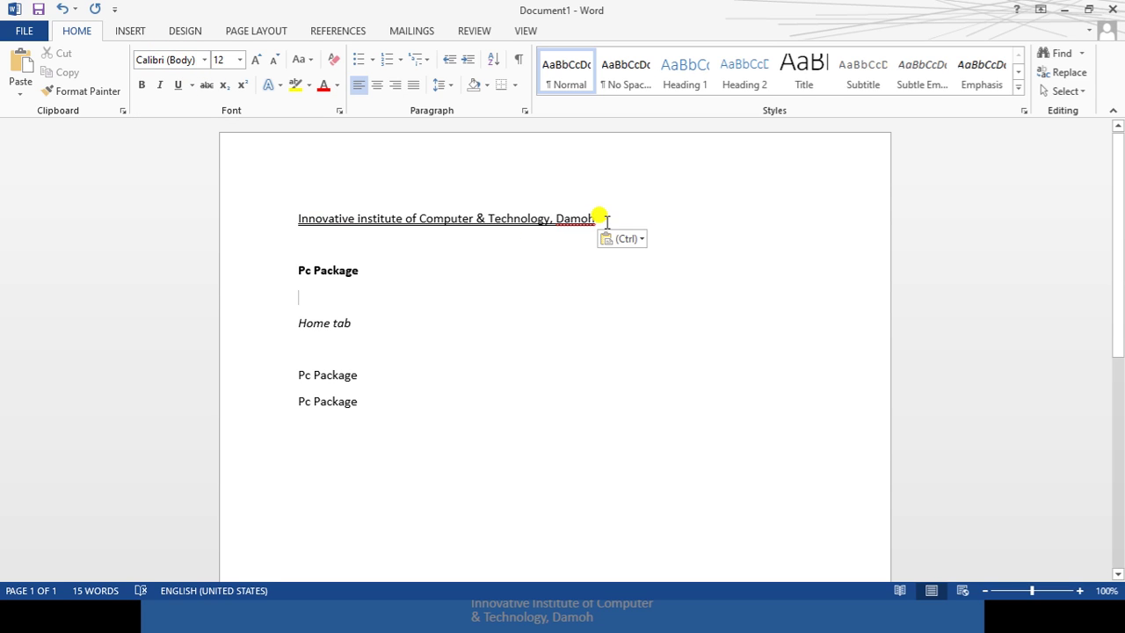
- Change the institute-name title line's font to Algerian
drag(595, 218, 303, 220)
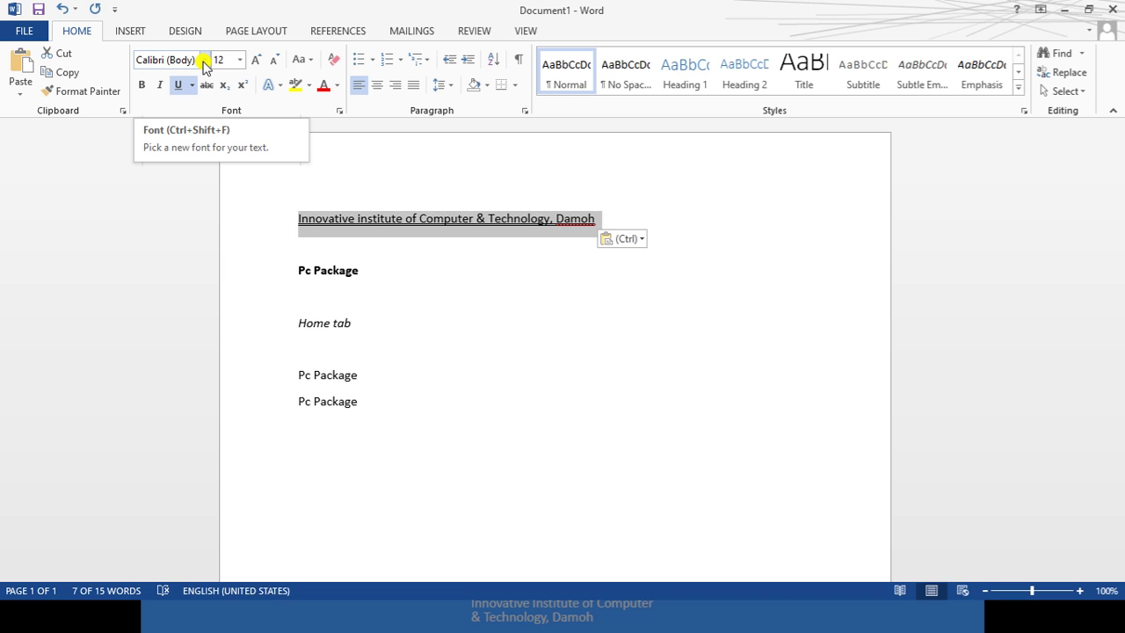
key(Escape)
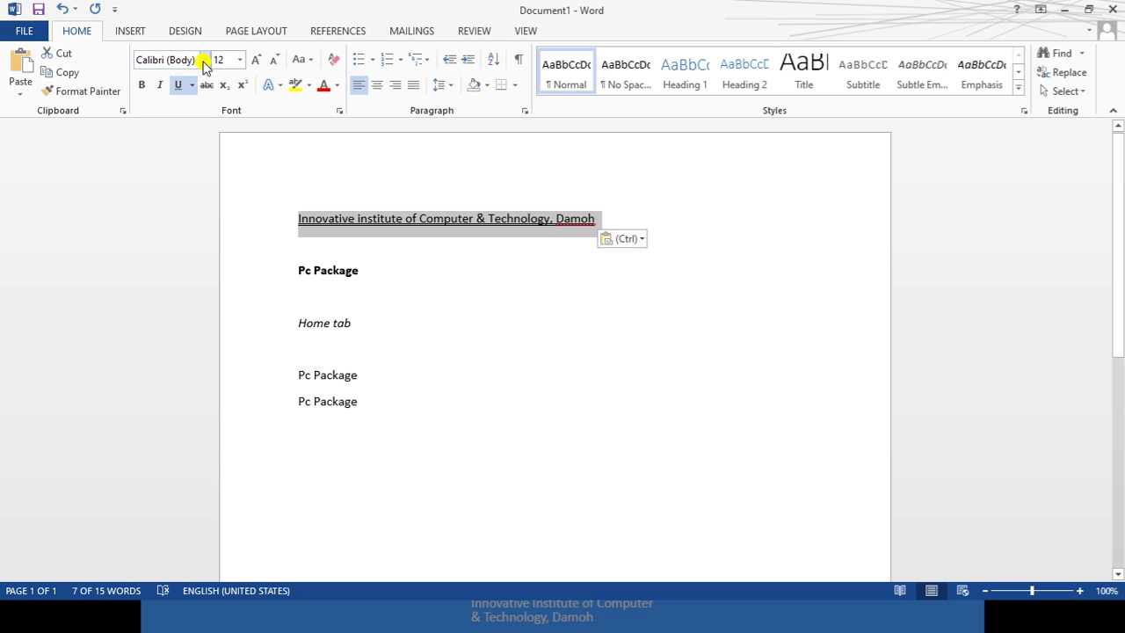
click(203, 61)
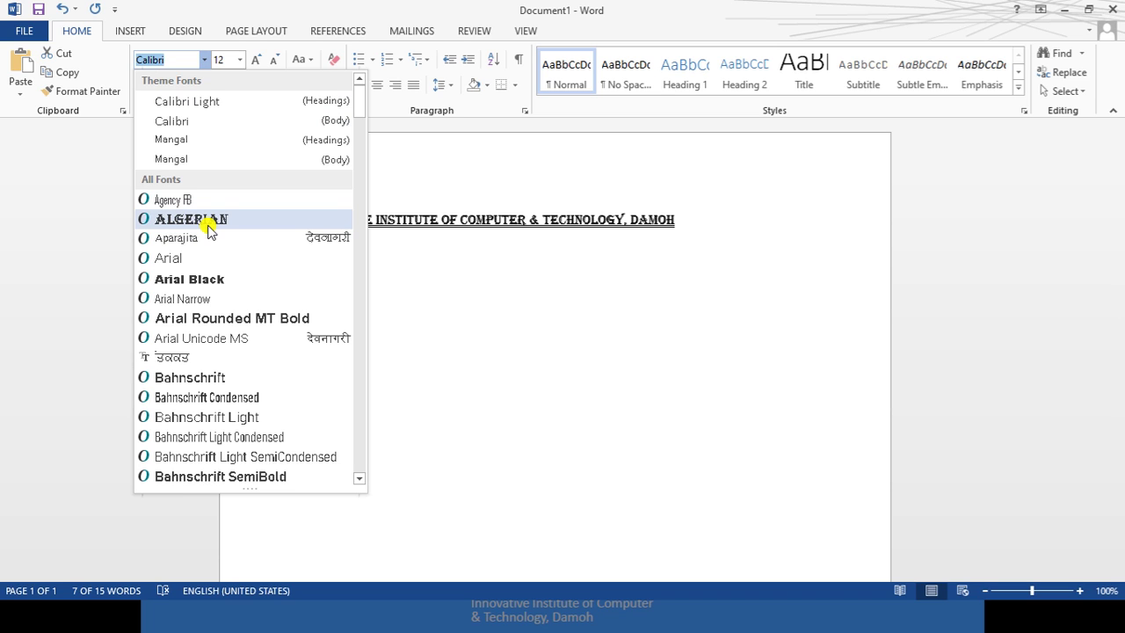
click(209, 221)
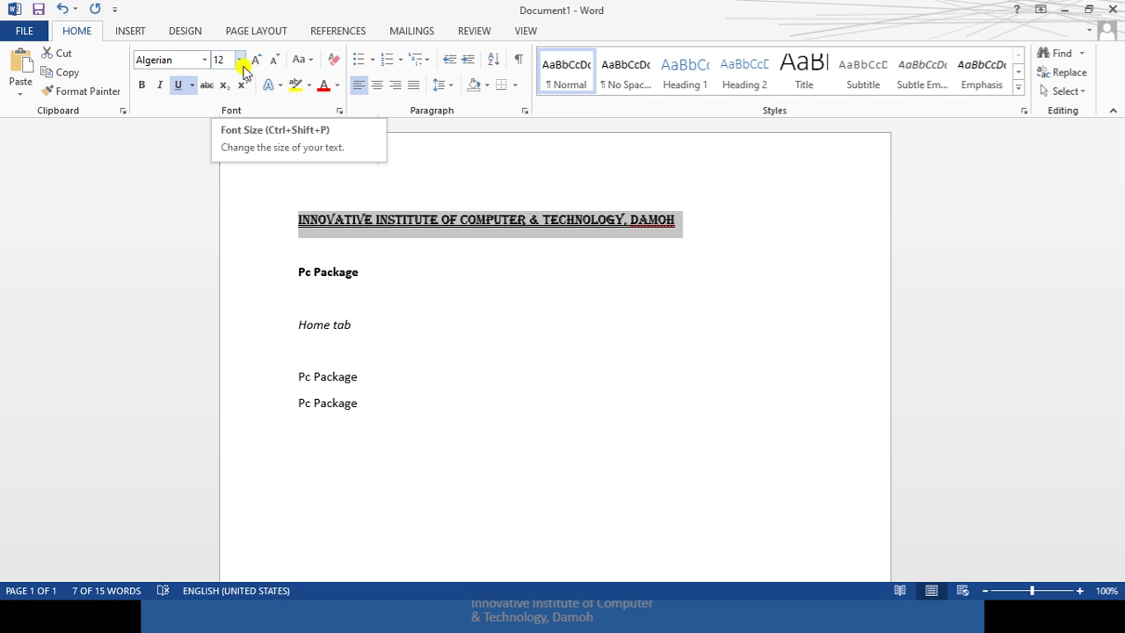
- Set the Algerian institute-name heading to 20 pt
click(241, 63)
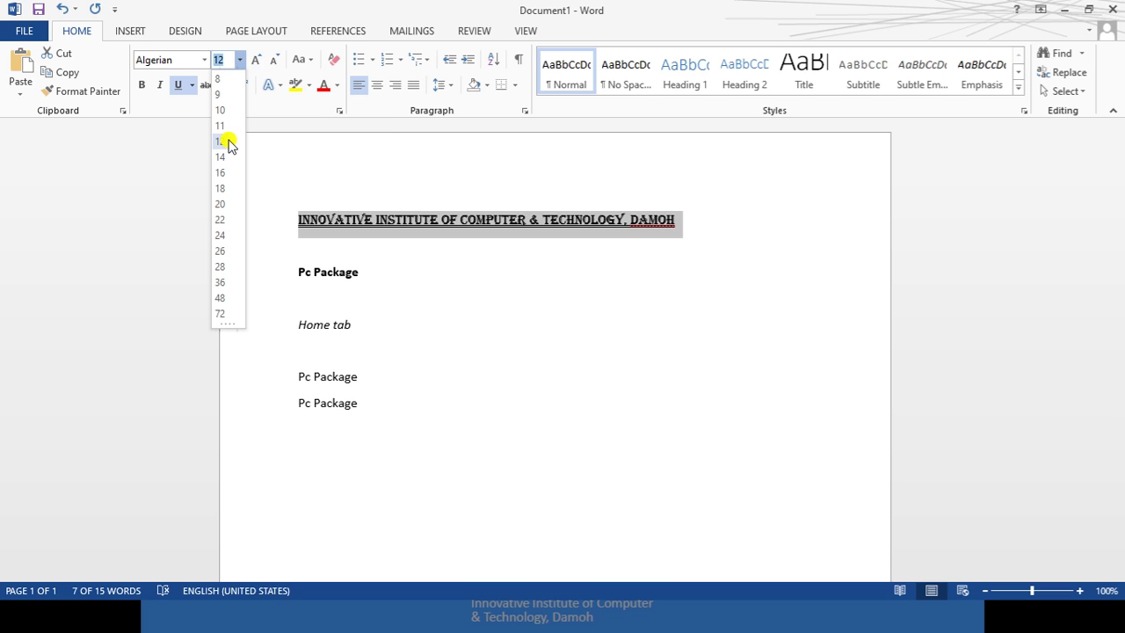
click(218, 207)
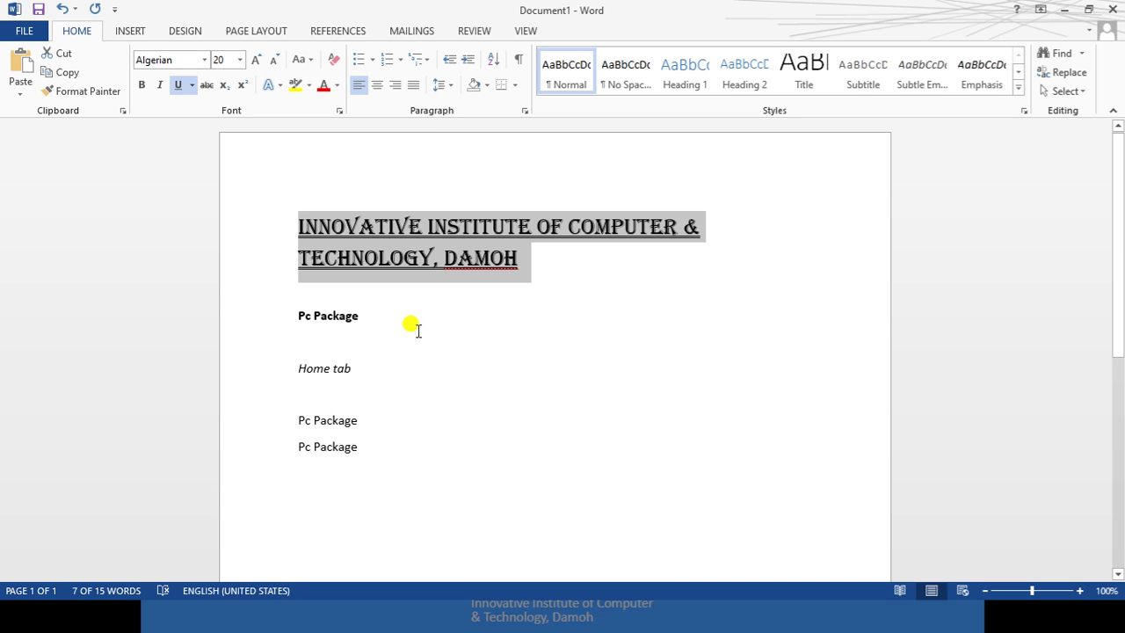
- Enlarge the bold 'Pc Package' heading to 18 pt, briefly trying 20 pt
drag(362, 318, 284, 314)
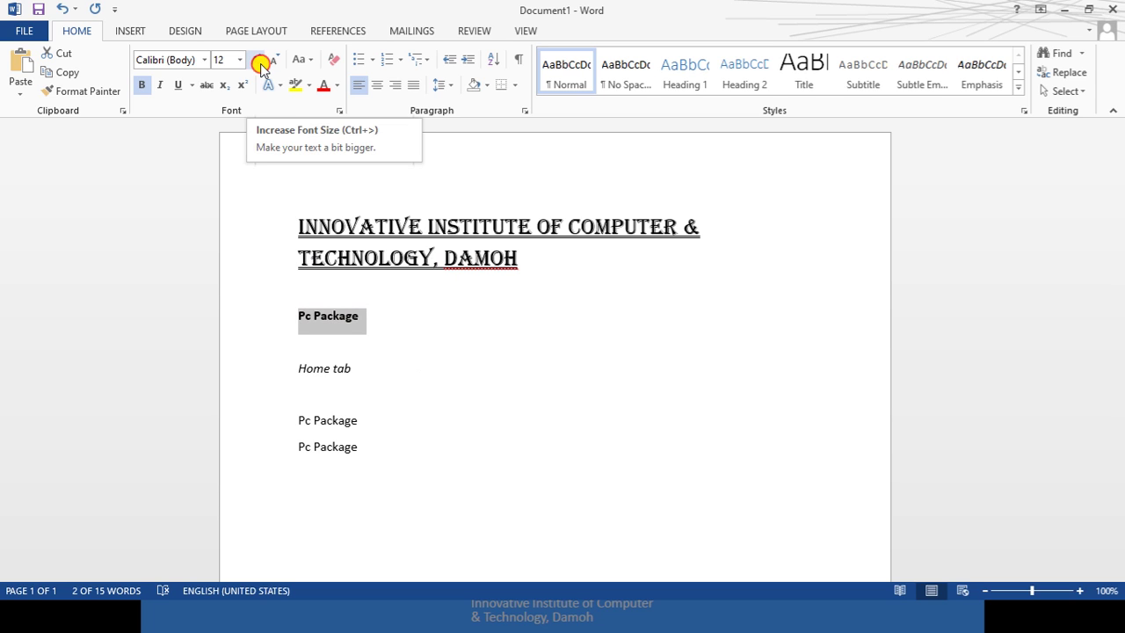
double_click(257, 61)
click(257, 60)
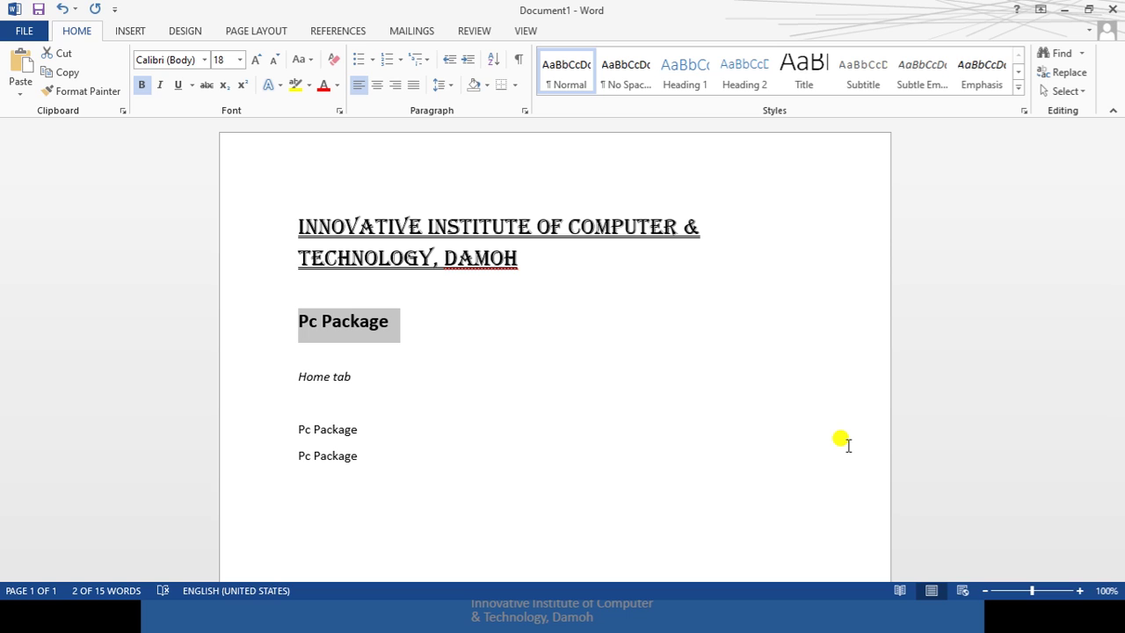
key(ctrl+shift+period)
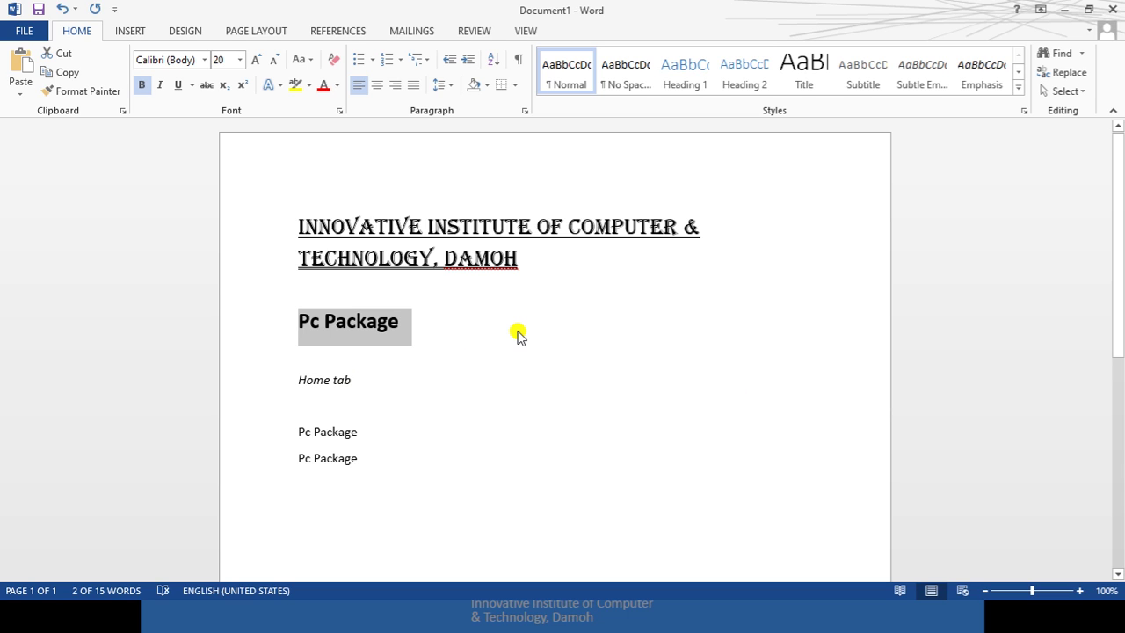
key(ctrl+shift+comma)
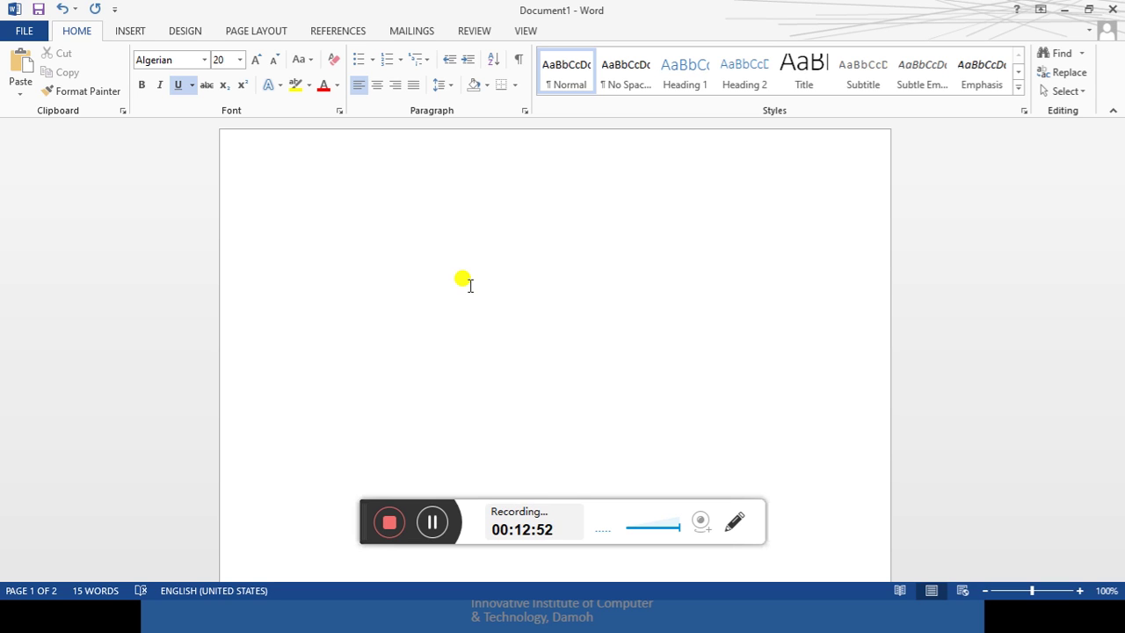
- Type =rand(10) at the top of the blank second page
text(=)
text(rand)
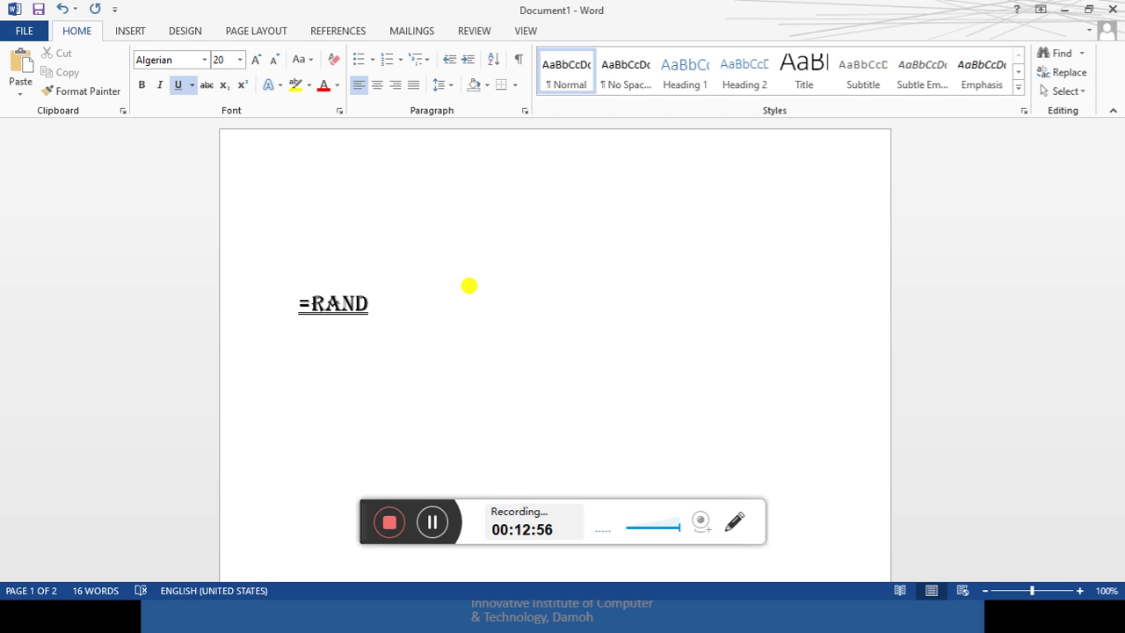
text(()
text(1)
text(0))
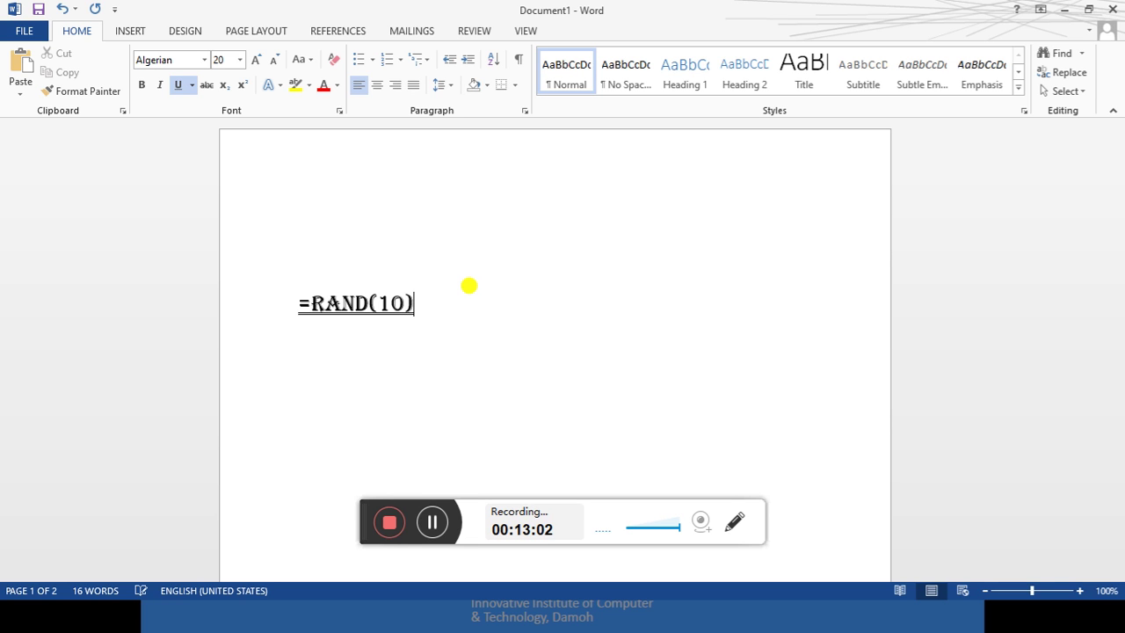
- Expand =rand(10) into ten paragraphs of random sample text
key(Return)
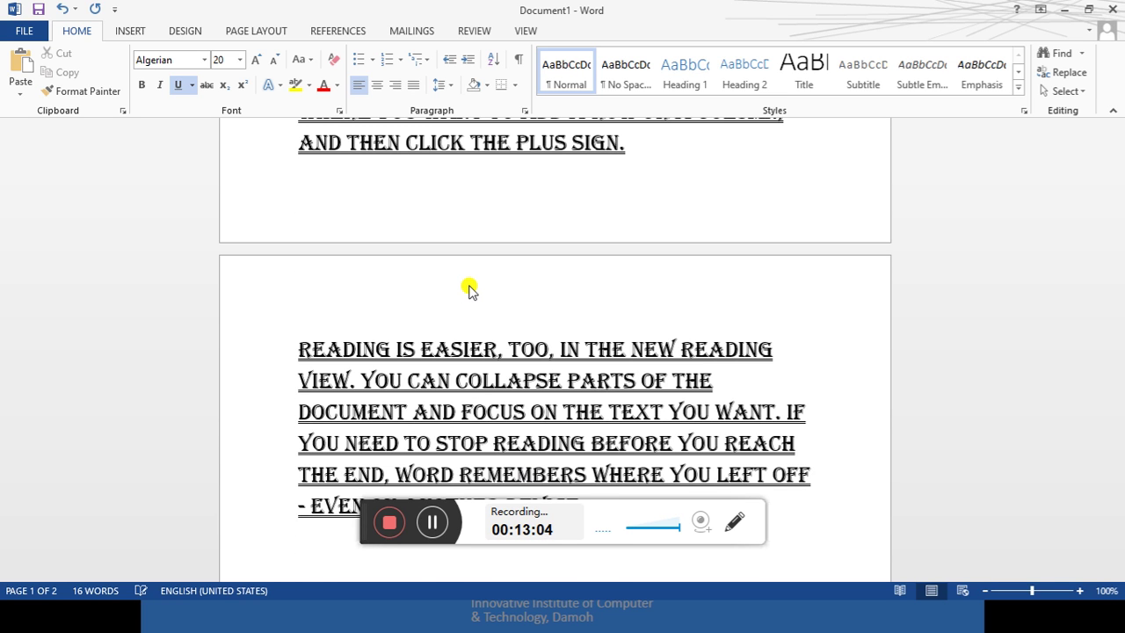
scroll(466, 285, up, 3)
scroll(466, 285, up, 2)
scroll(463, 281, up, 3)
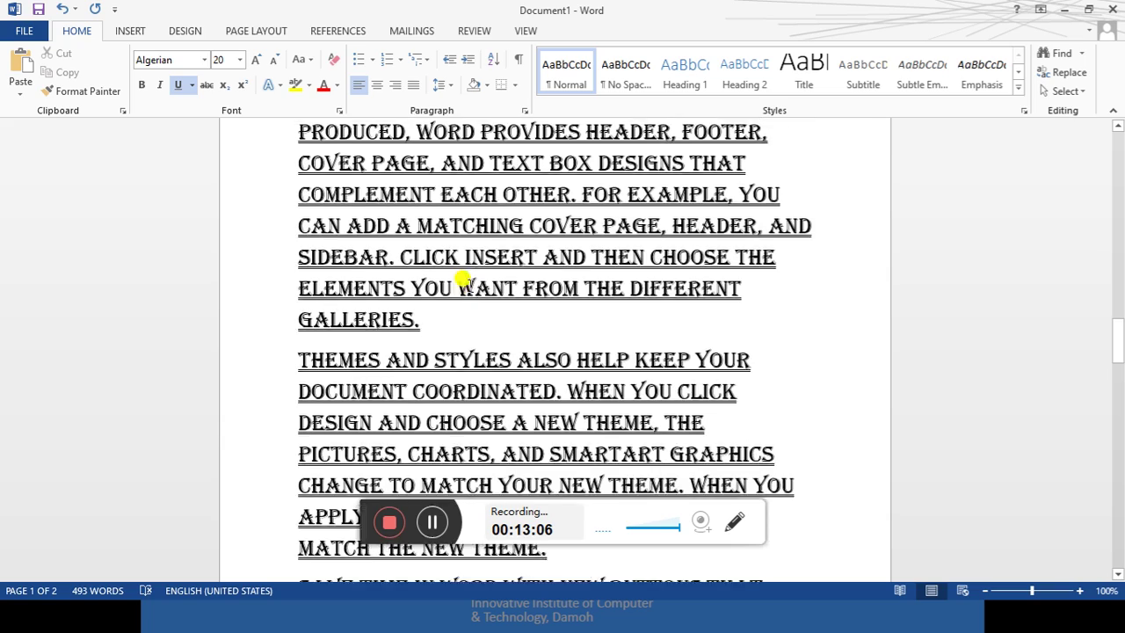
scroll(463, 282, up, 3)
scroll(464, 281, up, 3)
scroll(463, 282, up, 2)
scroll(463, 281, up, 3)
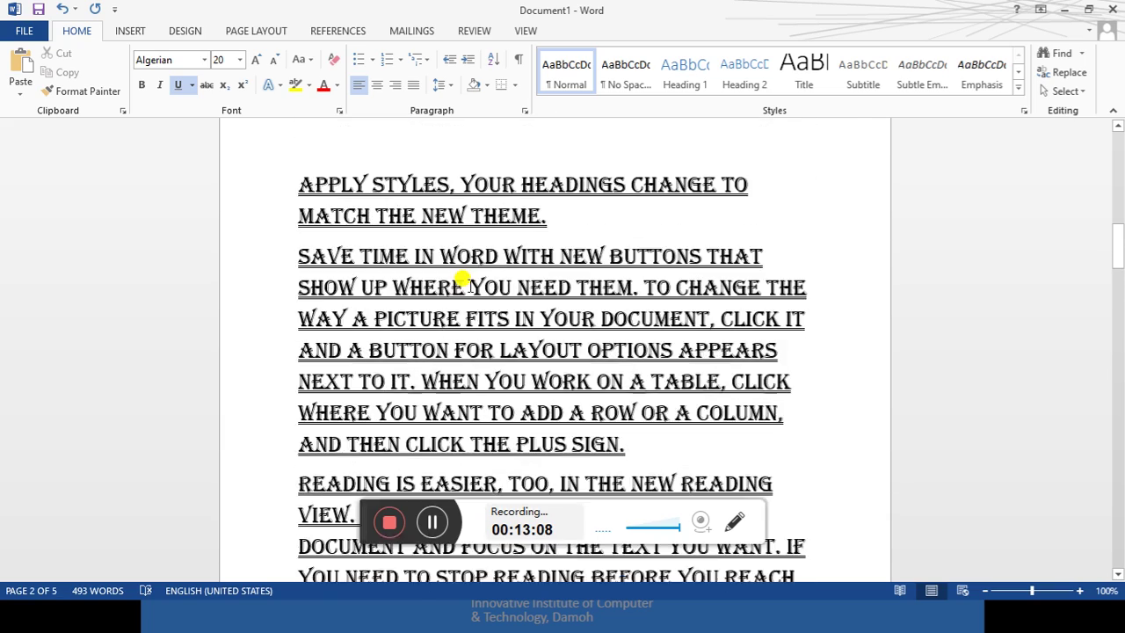
scroll(463, 282, up, 2)
scroll(467, 289, up, 2)
- Select all the text and recover the sample paragraphs after an accidental overwrite
key(ctrl+a)
scroll(466, 289, up, 3)
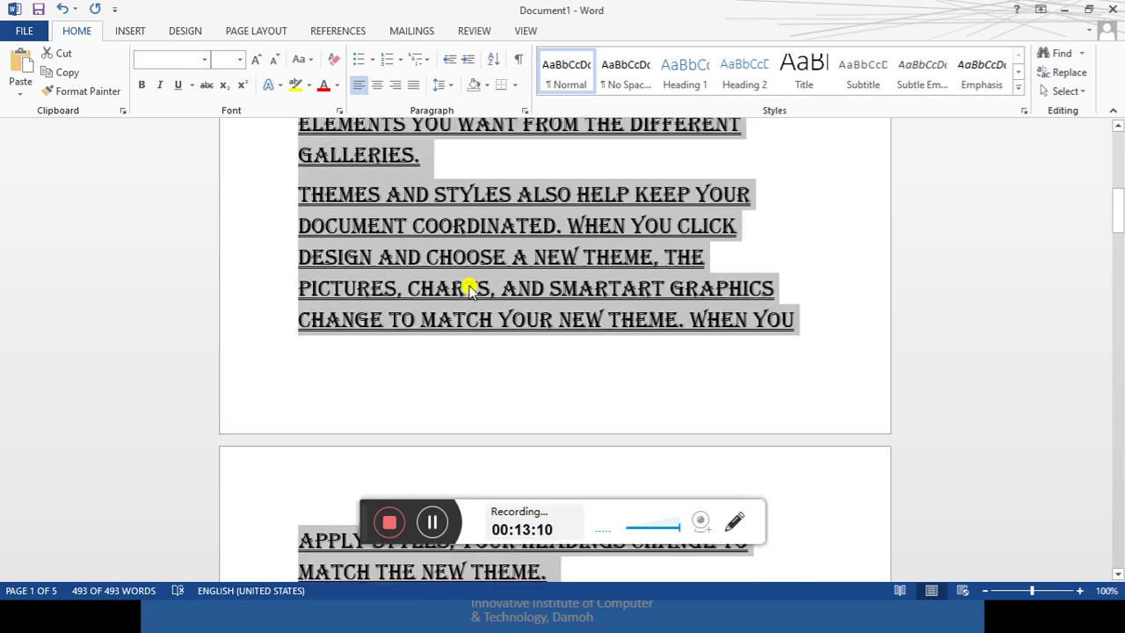
scroll(471, 288, up, 3)
scroll(469, 284, up, 1)
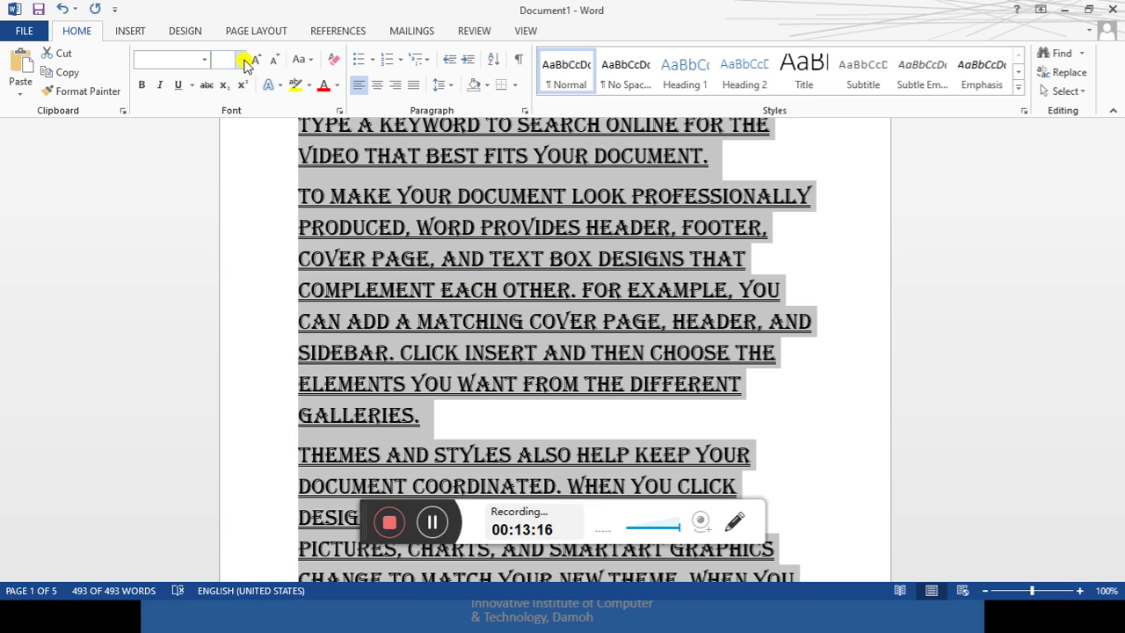
text("")
key(BackSpace)
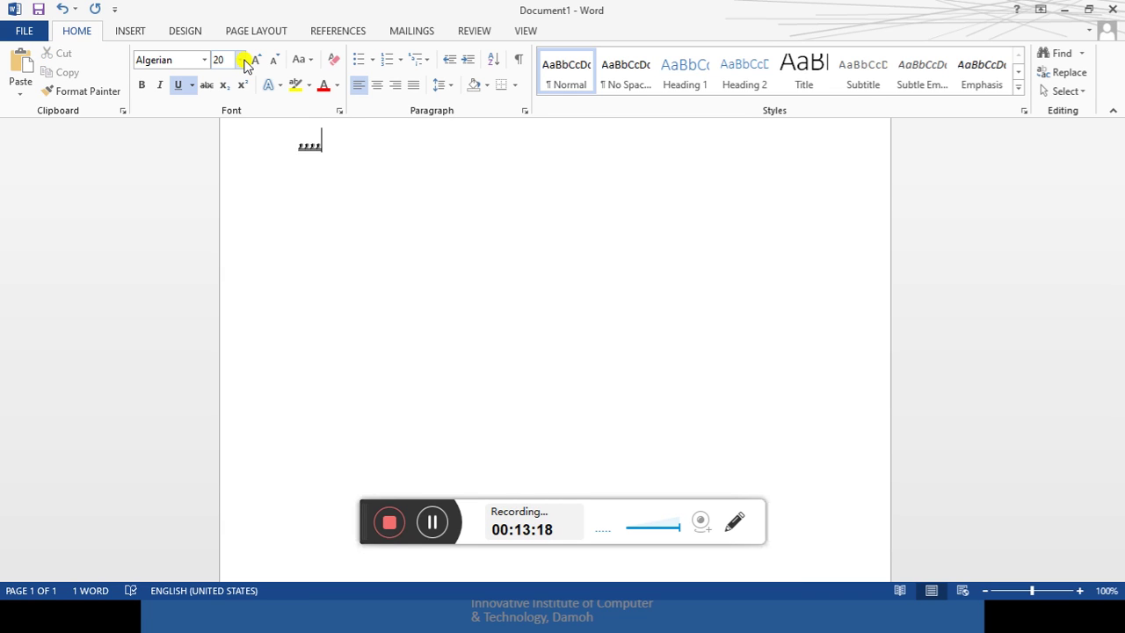
key(BackSpace)
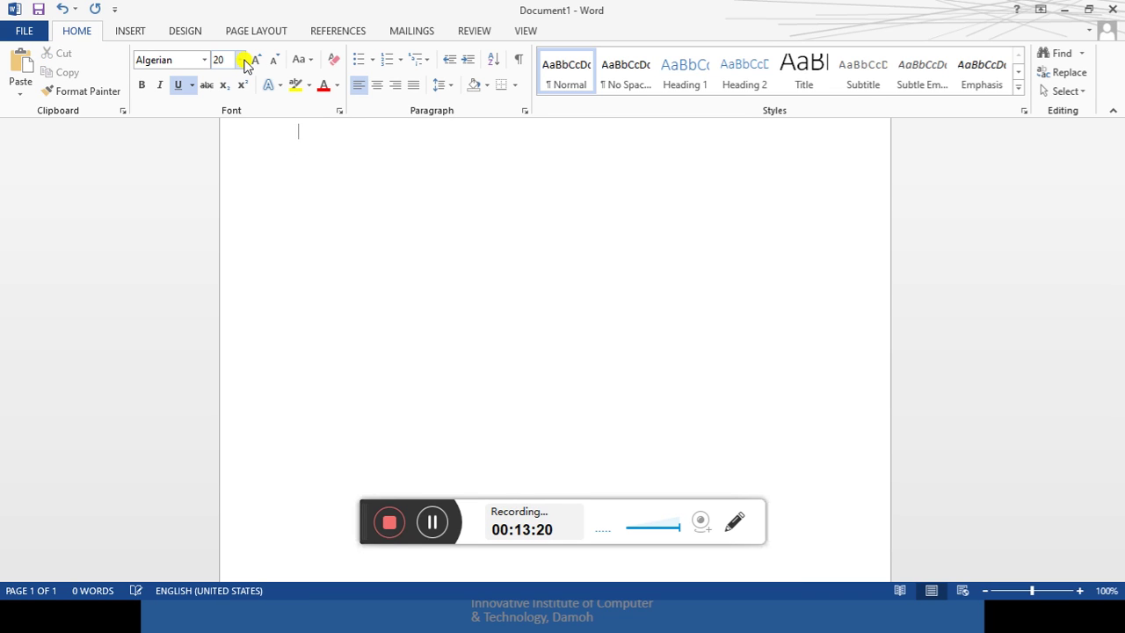
text(....)
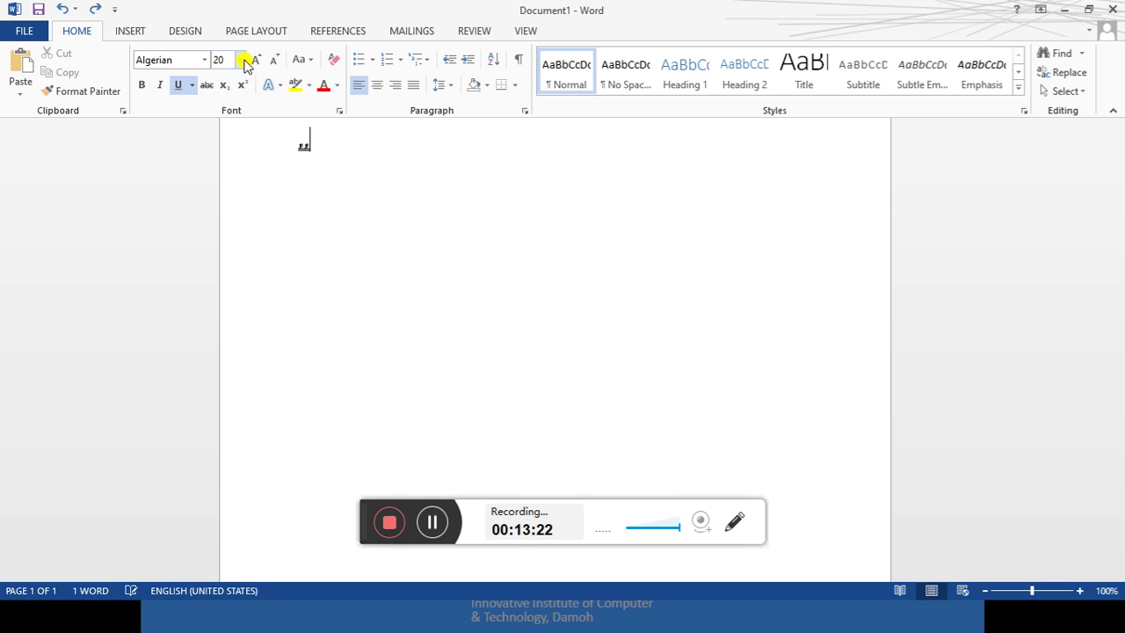
key(Return)
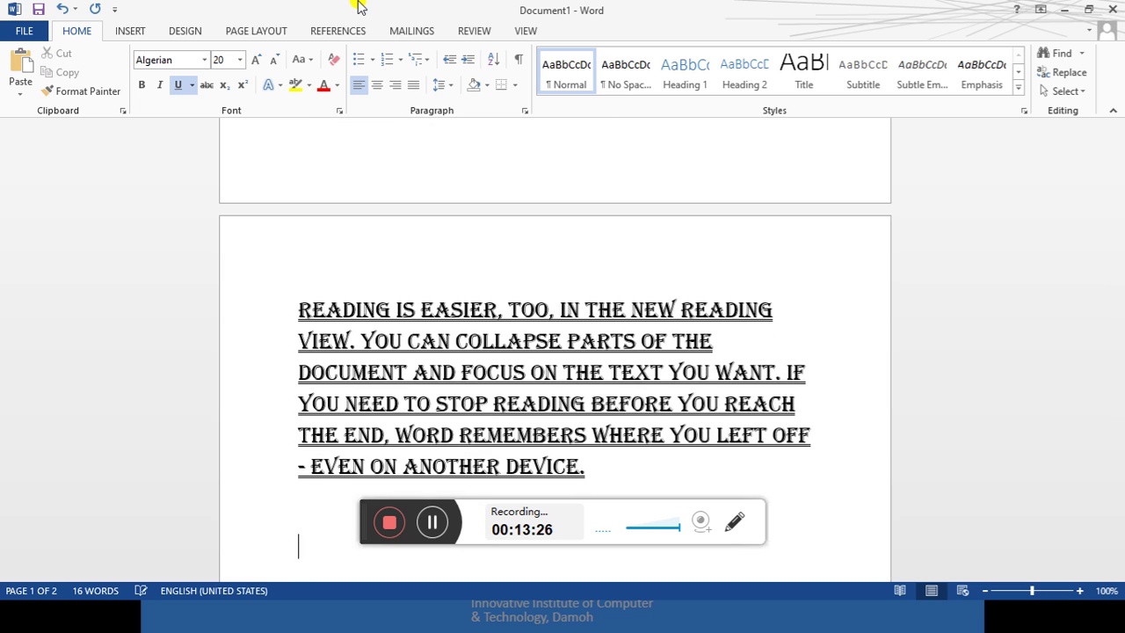
- Set the entire document's text to 14 pt
key(ctrl+a)
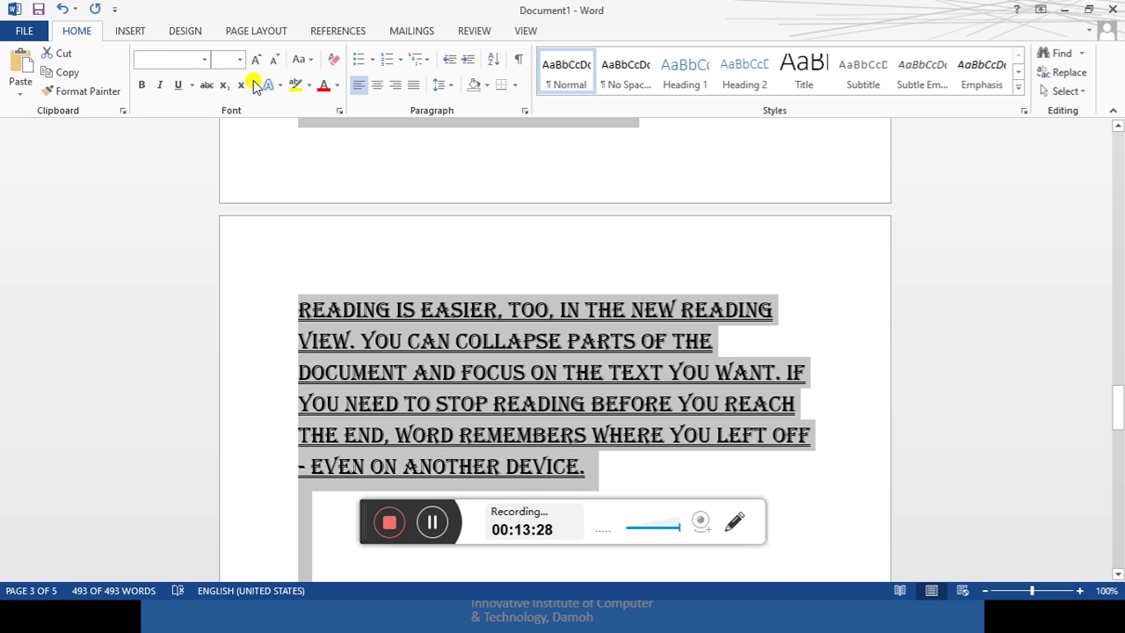
click(237, 60)
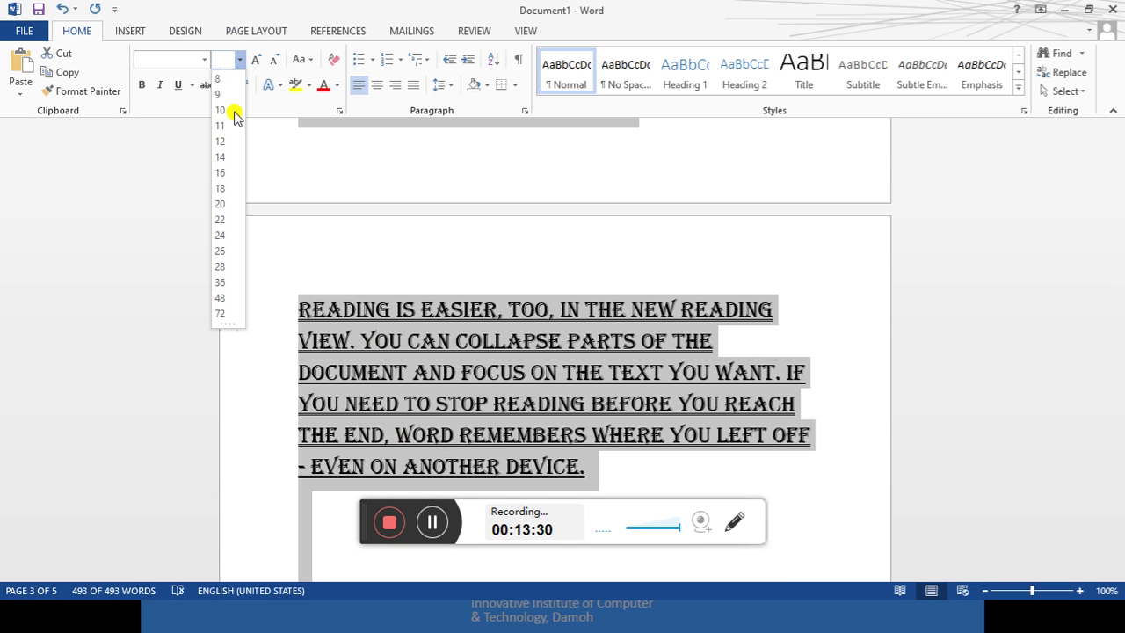
click(224, 155)
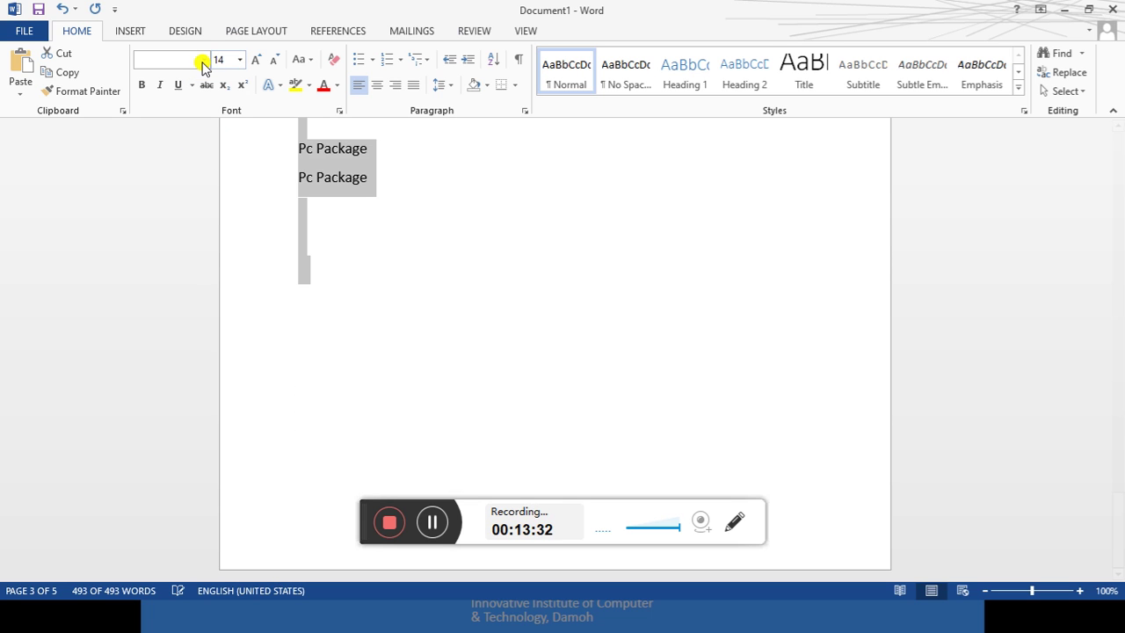
- Clear the selection and select the opening lines of the first sample paragraph
scroll(495, 347, up, 4)
scroll(495, 346, up, 2)
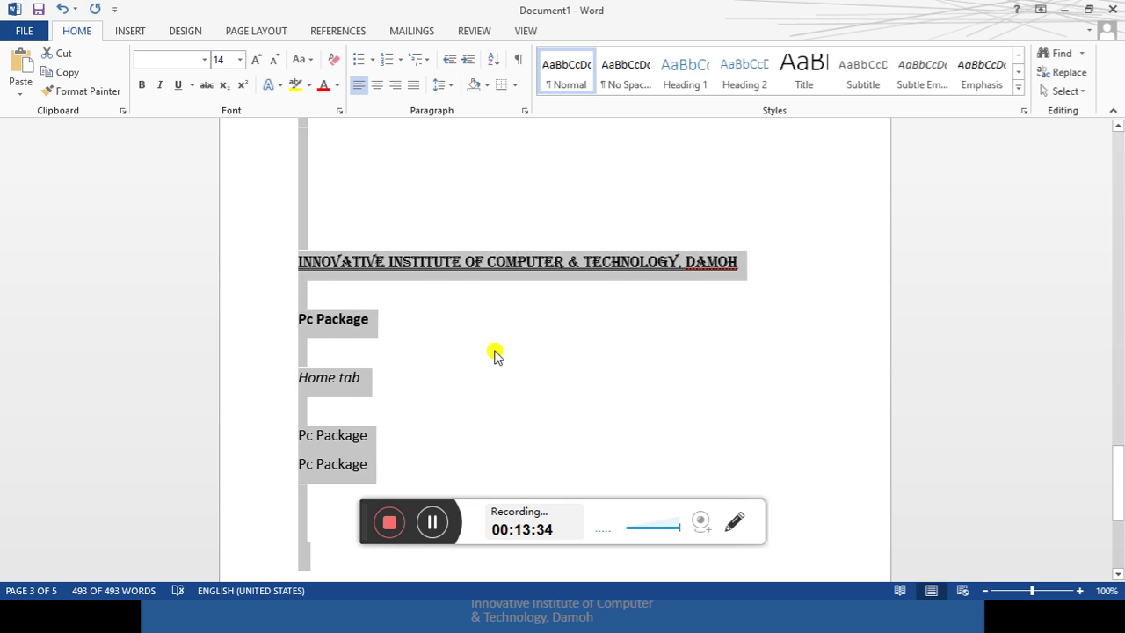
scroll(495, 352, up, 5)
scroll(495, 351, up, 5)
scroll(495, 352, up, 3)
scroll(495, 352, up, 5)
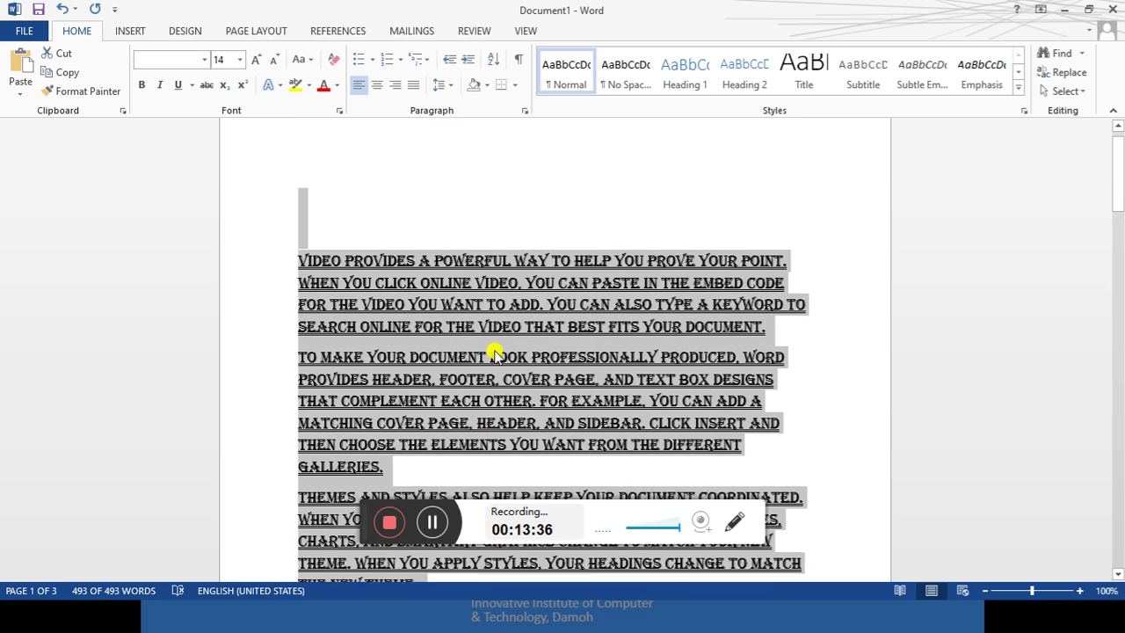
click(400, 216)
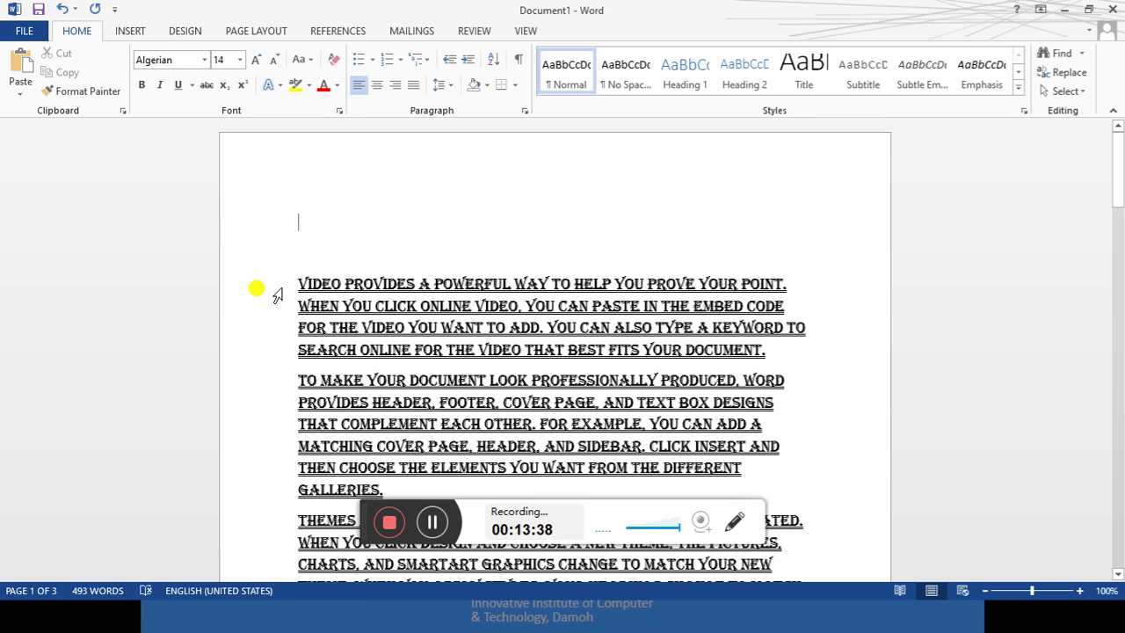
drag(295, 282, 519, 330)
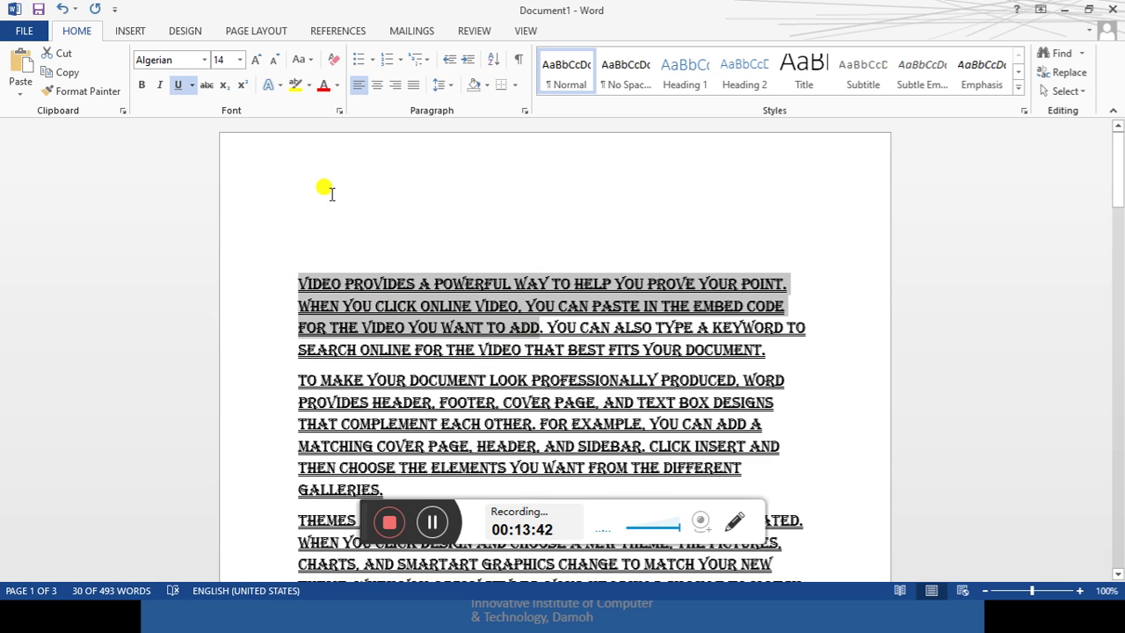